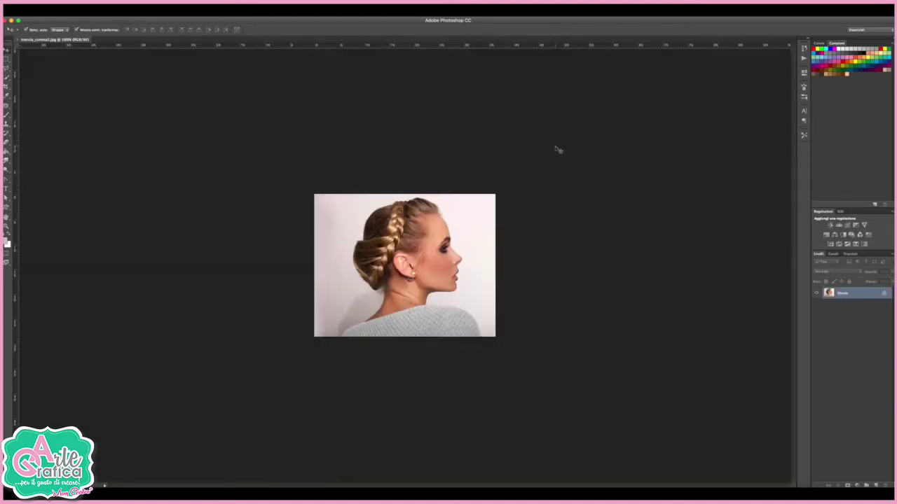
# Zoom to 200% and convert the Sfondo background into a regular layer named Livello 0.
pyautogui.hotkey('ctrl', '+')
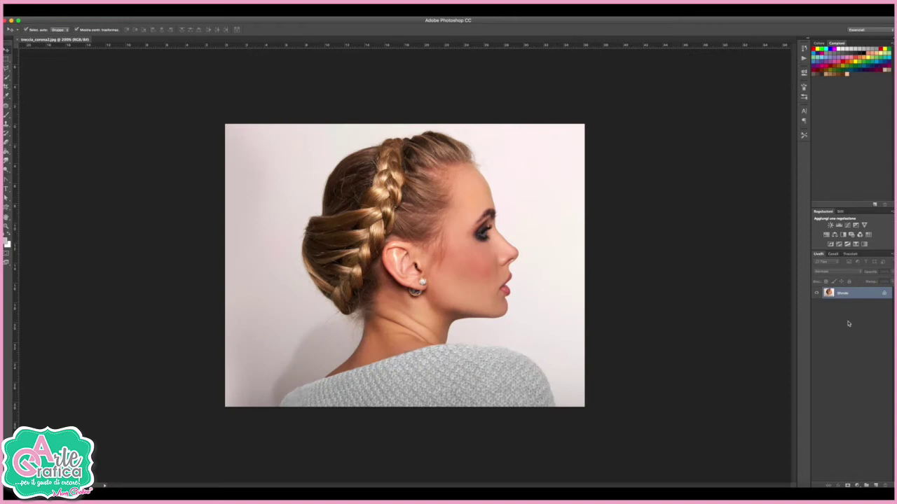
pyautogui.doubleClick(850, 296)
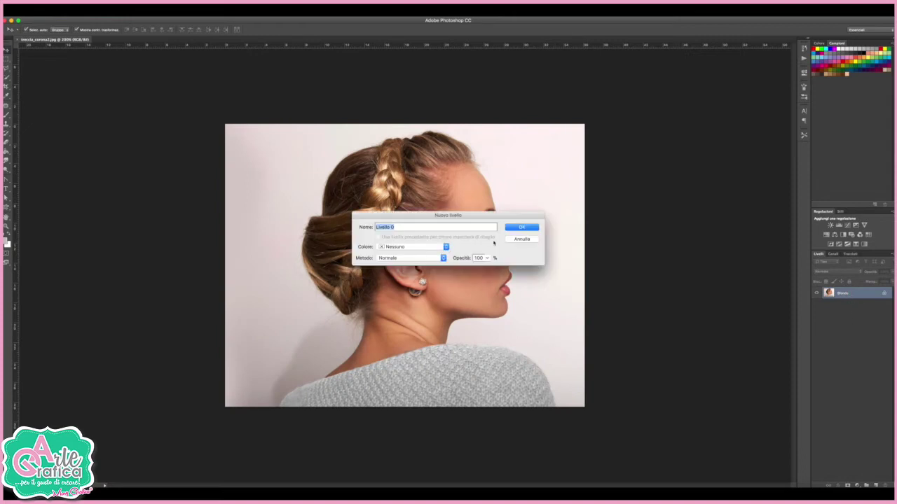
pyautogui.click(531, 228)
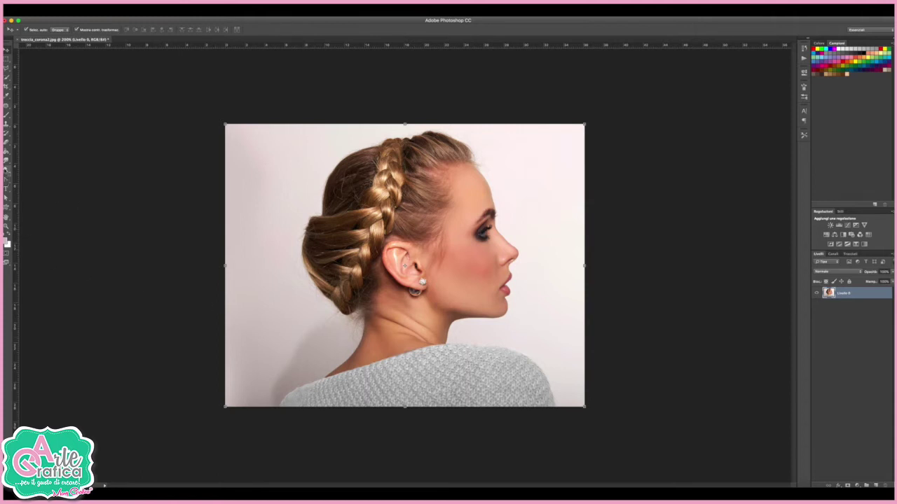
# Switch to the Dodge tool and bring up its brush preset picker.
pyautogui.click(6, 169)
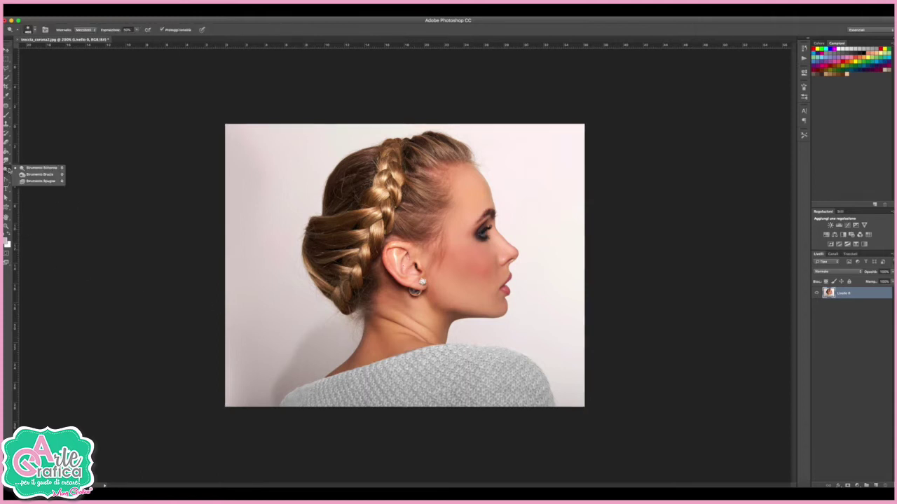
pyautogui.click(47, 168)
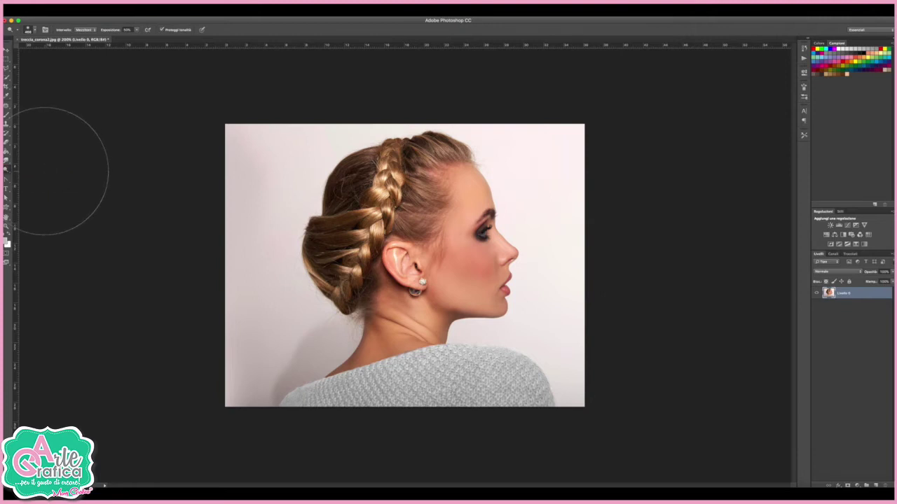
pyautogui.click(35, 31)
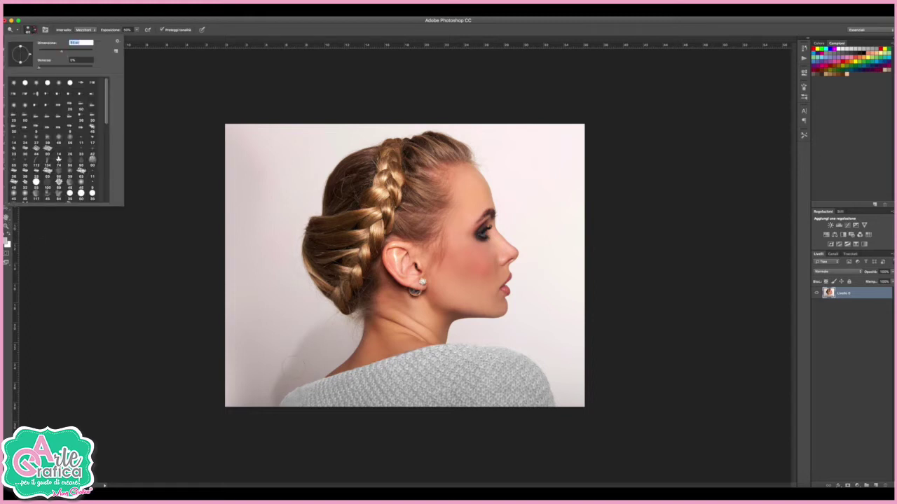
# Dodge the grey background shadow behind the neck, bun and lower left.
pyautogui.press('Return')
pyautogui.moveTo(278, 396)
pyautogui.mouseDown()
pyautogui.moveTo(347, 343)
pyautogui.moveTo(294, 385)
pyautogui.mouseUp()
pyautogui.moveTo(330, 347)
pyautogui.mouseDown()
pyautogui.moveTo(344, 326)
pyautogui.moveTo(302, 354)
pyautogui.moveTo(270, 400)
pyautogui.moveTo(245, 382)
pyautogui.moveTo(257, 399)
pyautogui.moveTo(238, 375)
pyautogui.moveTo(245, 308)
pyautogui.mouseUp()
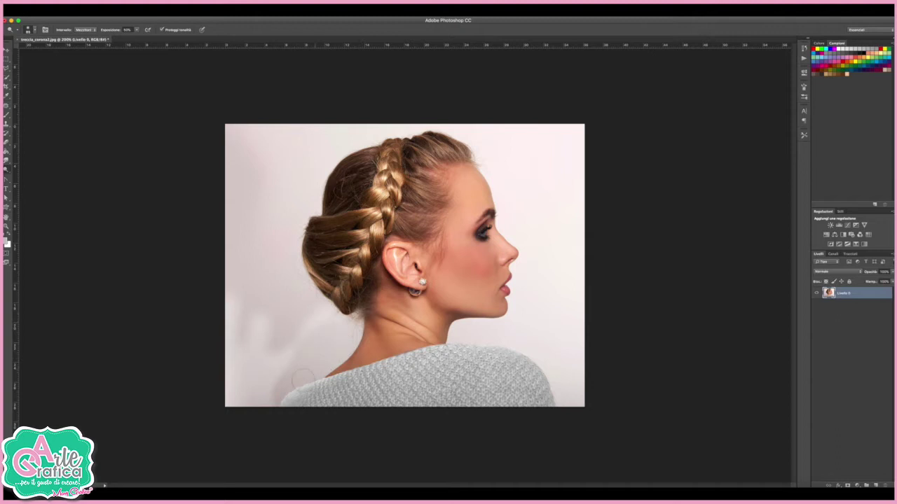
pyautogui.moveTo(331, 343)
pyautogui.mouseDown()
pyautogui.moveTo(271, 376)
pyautogui.moveTo(344, 322)
pyautogui.moveTo(256, 145)
pyautogui.moveTo(240, 190)
pyautogui.moveTo(281, 217)
pyautogui.moveTo(322, 184)
pyautogui.mouseUp()
pyautogui.moveTo(299, 272)
pyautogui.mouseDown()
pyautogui.moveTo(310, 320)
pyautogui.moveTo(274, 301)
pyautogui.moveTo(255, 340)
pyautogui.moveTo(290, 315)
pyautogui.moveTo(262, 356)
pyautogui.moveTo(286, 320)
pyautogui.moveTo(318, 345)
pyautogui.moveTo(444, 148)
pyautogui.moveTo(420, 136)
pyautogui.moveTo(353, 134)
pyautogui.moveTo(496, 146)
pyautogui.moveTo(516, 137)
pyautogui.moveTo(546, 166)
pyautogui.moveTo(563, 288)
pyautogui.moveTo(531, 242)
pyautogui.moveTo(524, 201)
pyautogui.moveTo(530, 186)
pyautogui.moveTo(573, 371)
pyautogui.moveTo(490, 345)
pyautogui.moveTo(469, 360)
pyautogui.moveTo(250, 381)
pyautogui.moveTo(280, 360)
pyautogui.moveTo(303, 309)
pyautogui.moveTo(252, 350)
pyautogui.moveTo(248, 374)
pyautogui.moveTo(270, 276)
pyautogui.moveTo(250, 163)
pyautogui.moveTo(327, 126)
pyautogui.mouseUp()
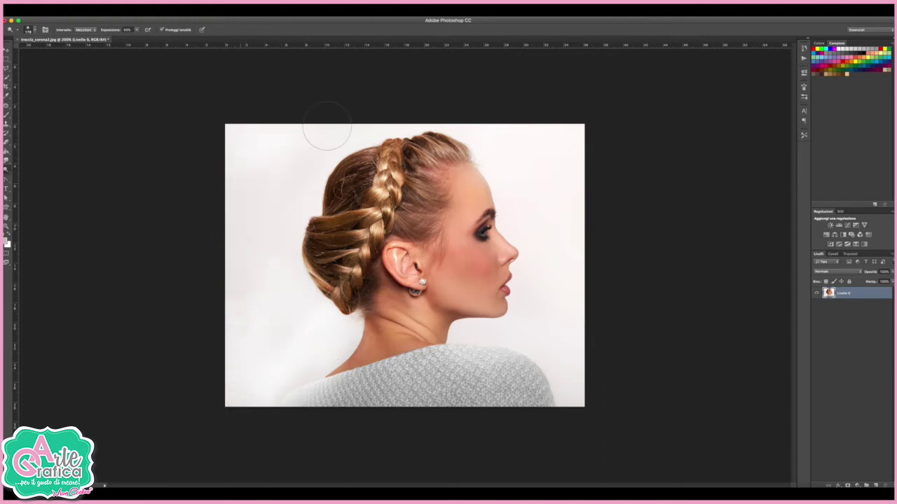
pyautogui.moveTo(240, 317)
pyautogui.mouseDown()
pyautogui.moveTo(260, 374)
pyautogui.moveTo(330, 330)
pyautogui.moveTo(218, 406)
pyautogui.mouseUp()
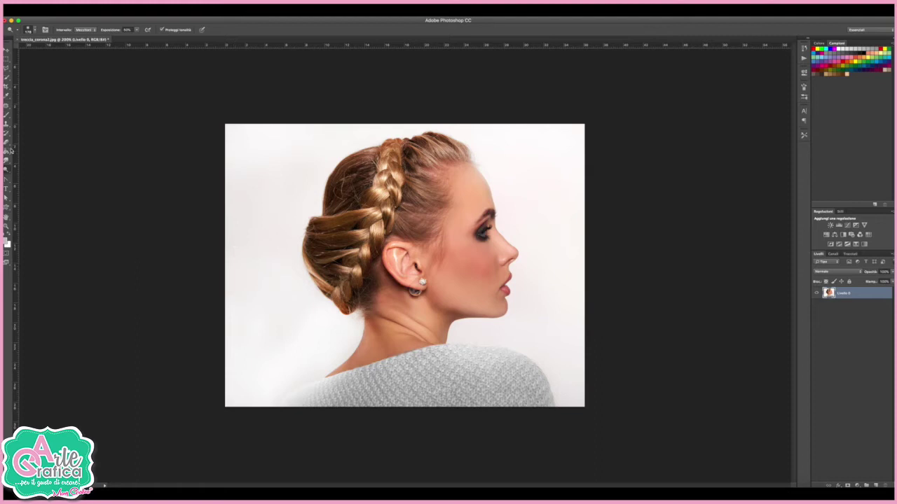
# Burn the braid from lower left to crown and the hair above the ear.
pyautogui.rightClick(6, 169)
pyautogui.click(35, 175)
pyautogui.moveTo(334, 250); pyautogui.dragTo(379, 179)
pyautogui.moveTo(336, 224); pyautogui.dragTo(441, 151)
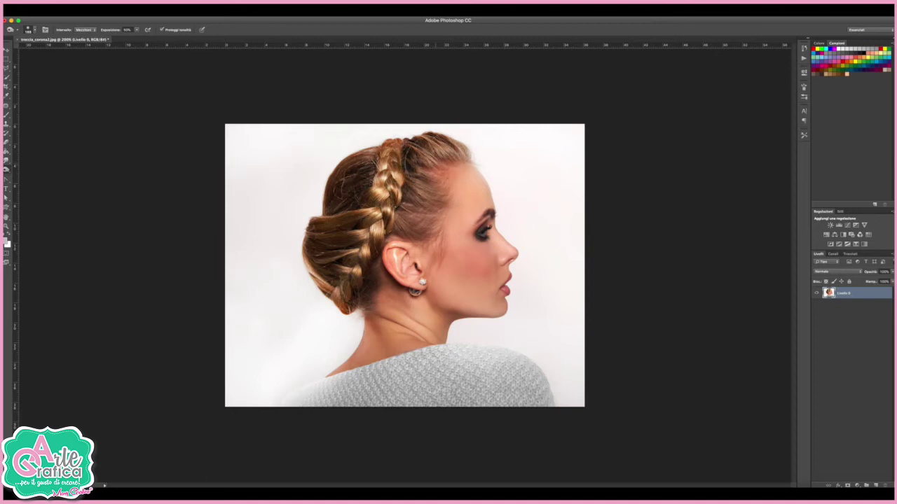
pyautogui.moveTo(433, 200); pyautogui.dragTo(392, 218)
pyautogui.moveTo(347, 162)
pyautogui.mouseDown()
pyautogui.moveTo(348, 222)
pyautogui.moveTo(319, 270)
pyautogui.moveTo(349, 331)
pyautogui.moveTo(395, 291)
pyautogui.mouseUp()
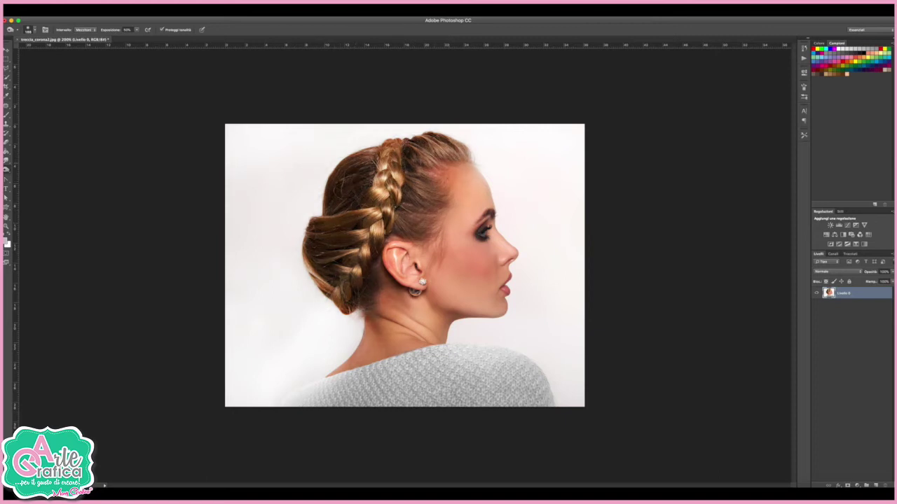
# Darken the crown, bun and braid further, undoing a stray burn on the sweater.
pyautogui.moveTo(459, 139); pyautogui.dragTo(379, 175)
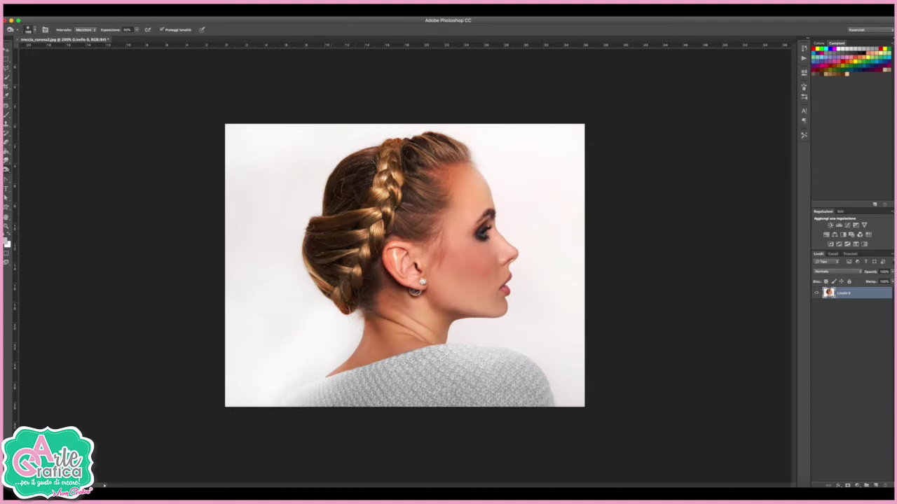
pyautogui.moveTo(336, 249)
pyautogui.mouseDown()
pyautogui.moveTo(399, 245)
pyautogui.moveTo(392, 265)
pyautogui.mouseUp()
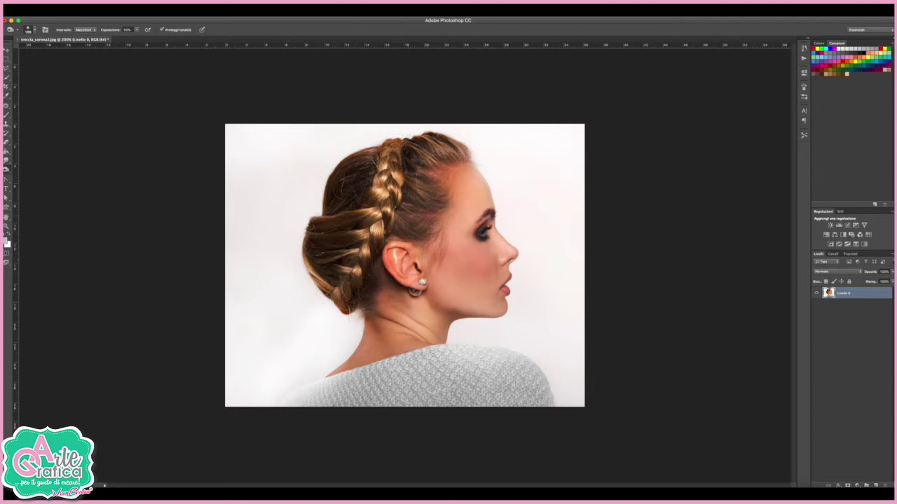
pyautogui.moveTo(451, 147); pyautogui.dragTo(417, 203)
pyautogui.moveTo(344, 193)
pyautogui.mouseDown()
pyautogui.moveTo(350, 260)
pyautogui.moveTo(337, 291)
pyautogui.mouseUp()
pyautogui.moveTo(311, 217)
pyautogui.mouseDown()
pyautogui.moveTo(378, 199)
pyautogui.moveTo(395, 179)
pyautogui.mouseUp()
pyautogui.moveTo(301, 384)
pyautogui.mouseDown()
pyautogui.moveTo(301, 414)
pyautogui.moveTo(344, 384)
pyautogui.moveTo(427, 366)
pyautogui.moveTo(512, 424)
pyautogui.moveTo(511, 364)
pyautogui.mouseUp()
pyautogui.hotkey('ctrl', 'z')
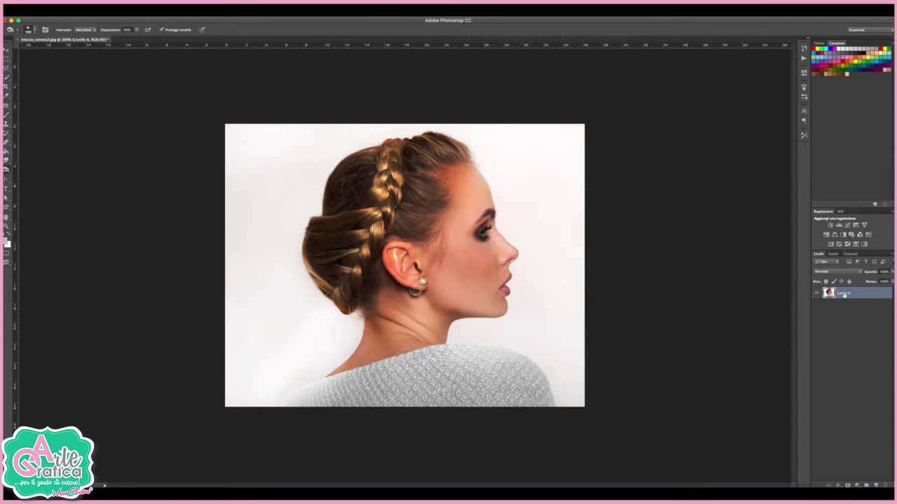
# Duplicate Livello 0 and apply a raised Threshold to the copy for a black-and-white silhouette.
pyautogui.moveTo(851, 293); pyautogui.dragTo(875, 485)
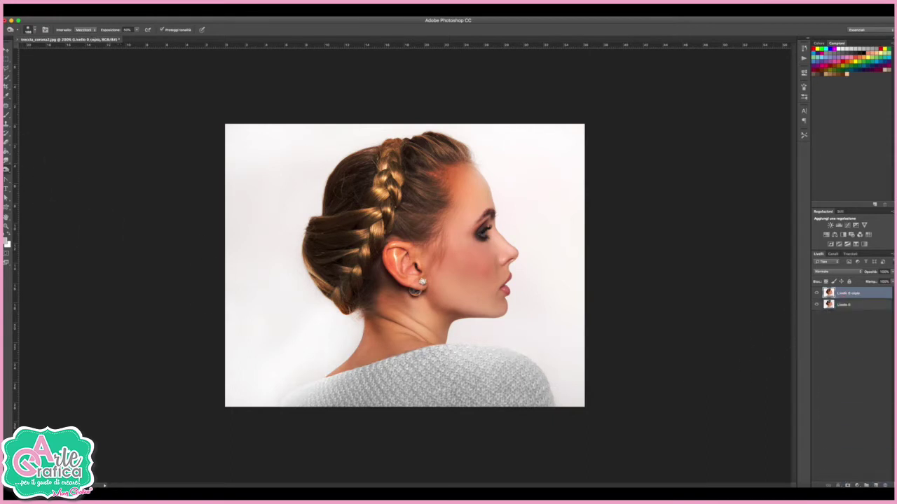
pyautogui.click(102, 9)
pyautogui.moveTo(109, 33)
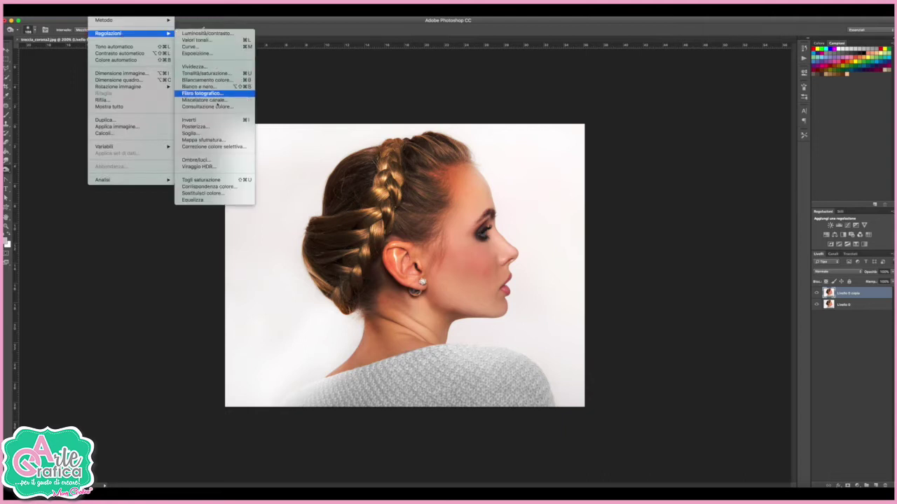
pyautogui.click(207, 133)
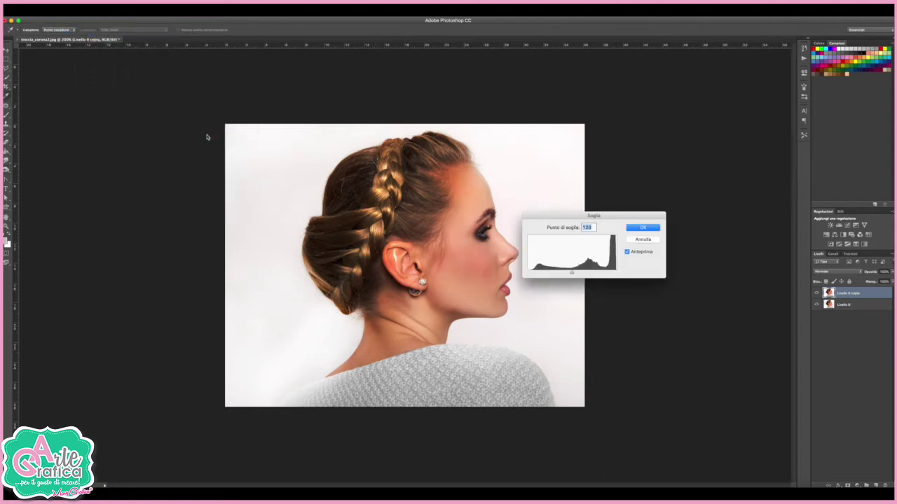
pyautogui.moveTo(572, 274); pyautogui.dragTo(575, 274)
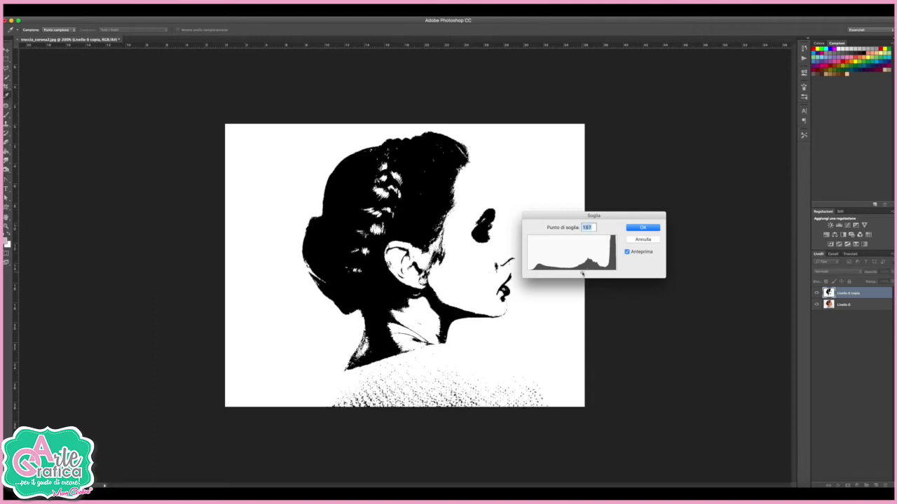
pyautogui.click(640, 227)
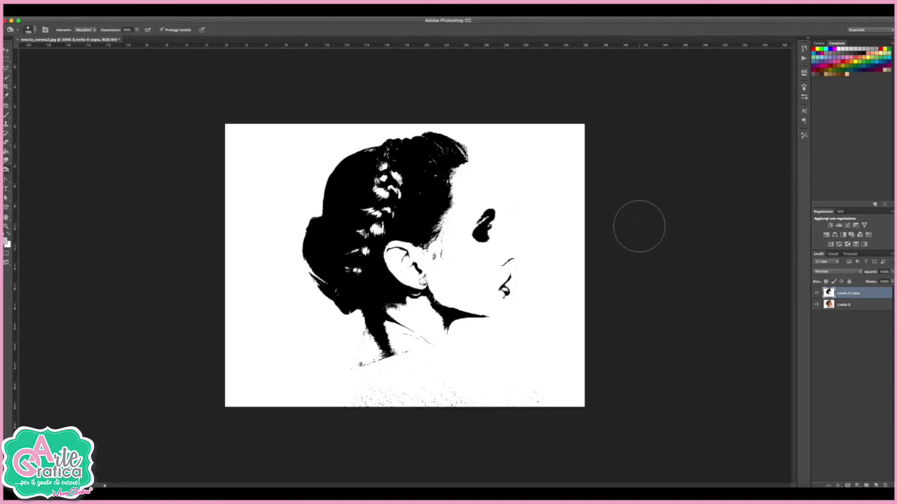
pyautogui.click(167, 7)
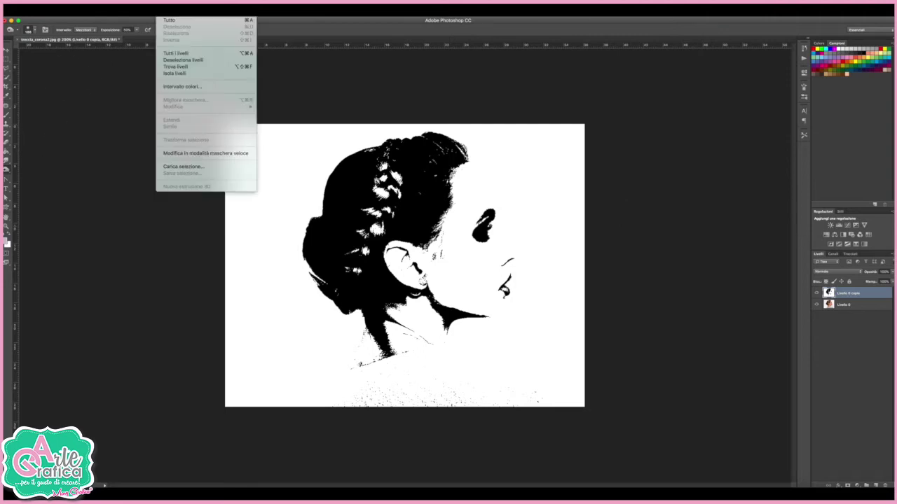
# Select the Shadows tonal range of the threshold copy with Color Range.
pyautogui.click(204, 86)
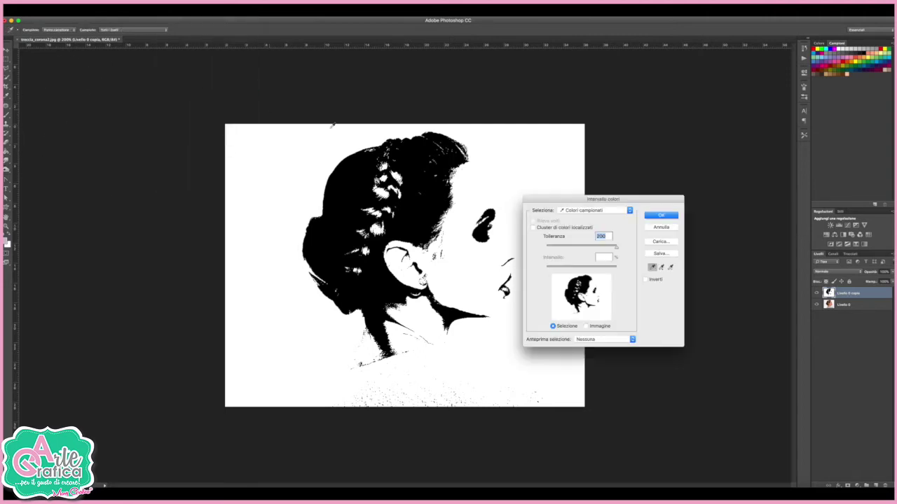
pyautogui.click(595, 210)
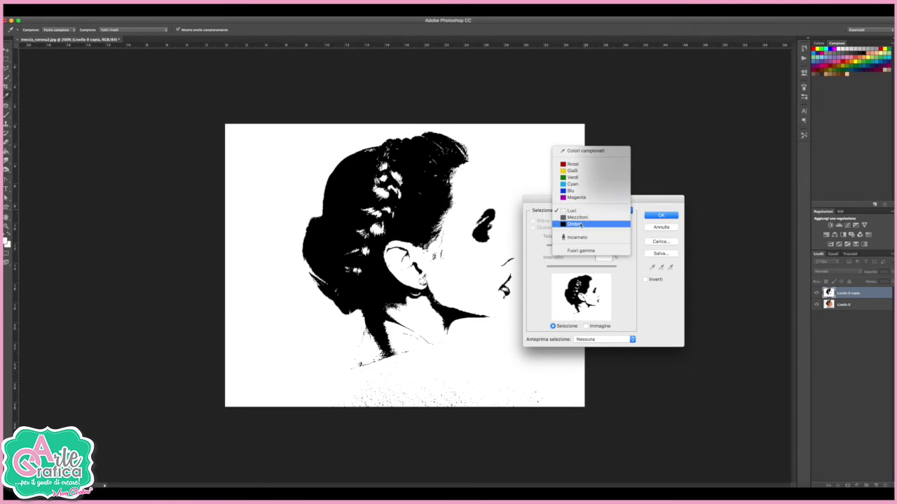
pyautogui.click(580, 224)
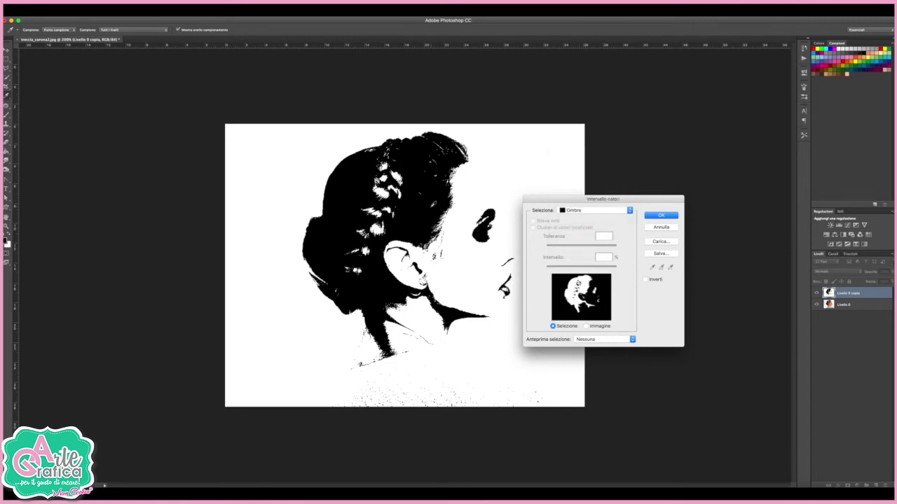
pyautogui.click(661, 215)
# Turn the shadows selection into a layer mask on Livello 0 copia.
pyautogui.press('o')
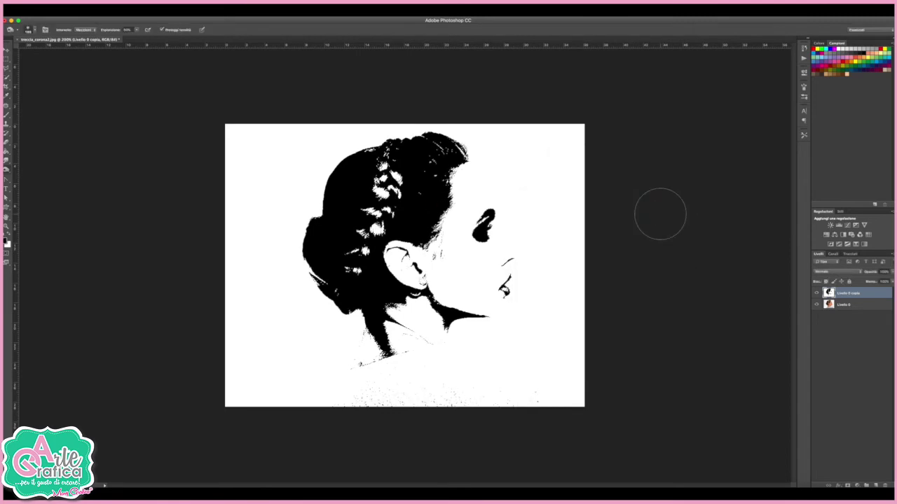
pyautogui.hotkey('ctrl', '+')
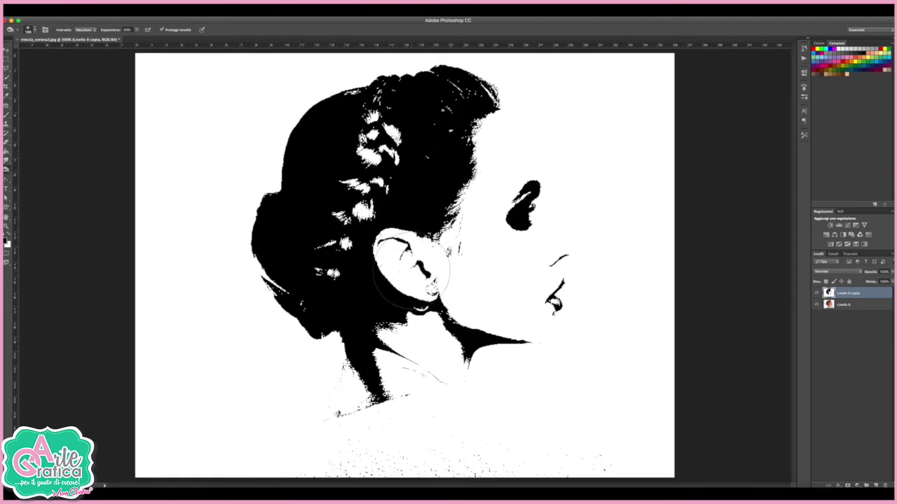
pyautogui.press('v')
pyautogui.hotkey('ctrl', '-')
pyautogui.hotkey('ctrl', '-')
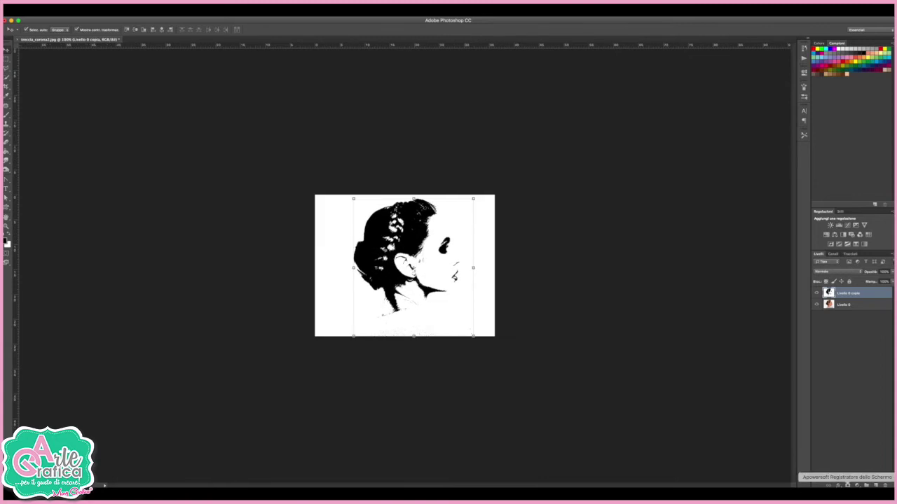
pyautogui.click(847, 485)
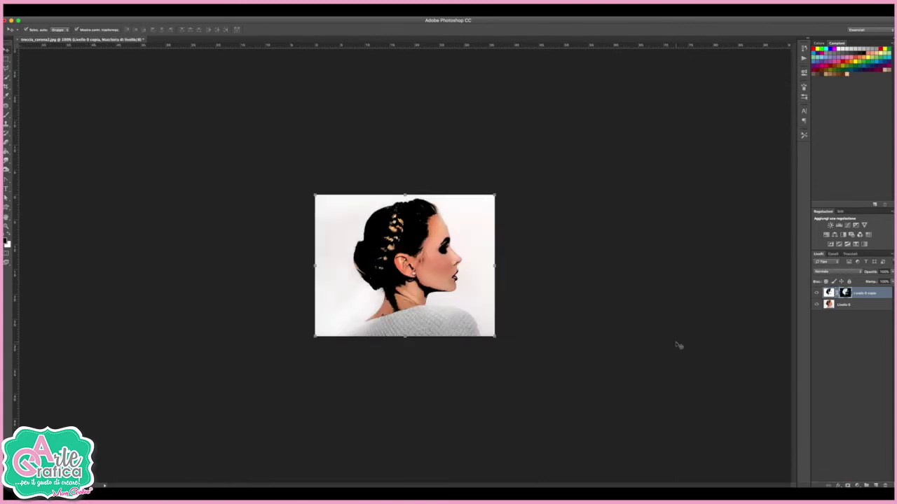
pyautogui.hotkey('ctrl', '+')
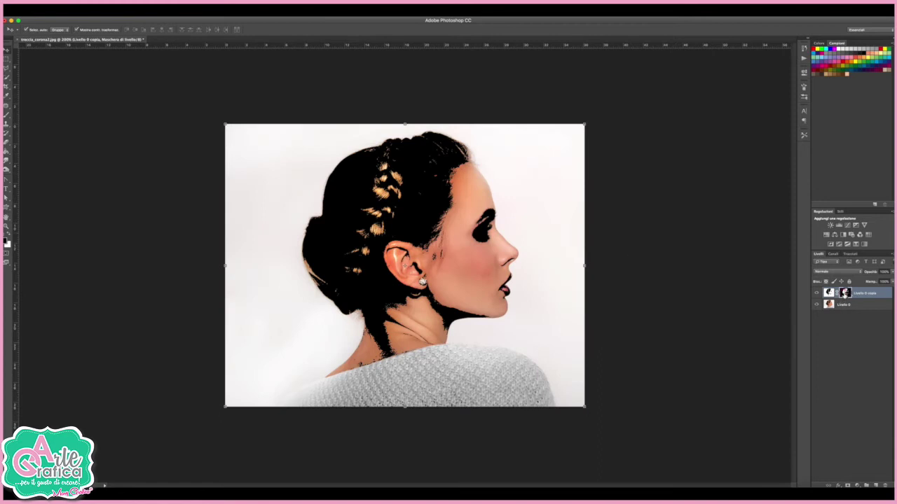
pyautogui.press('b')
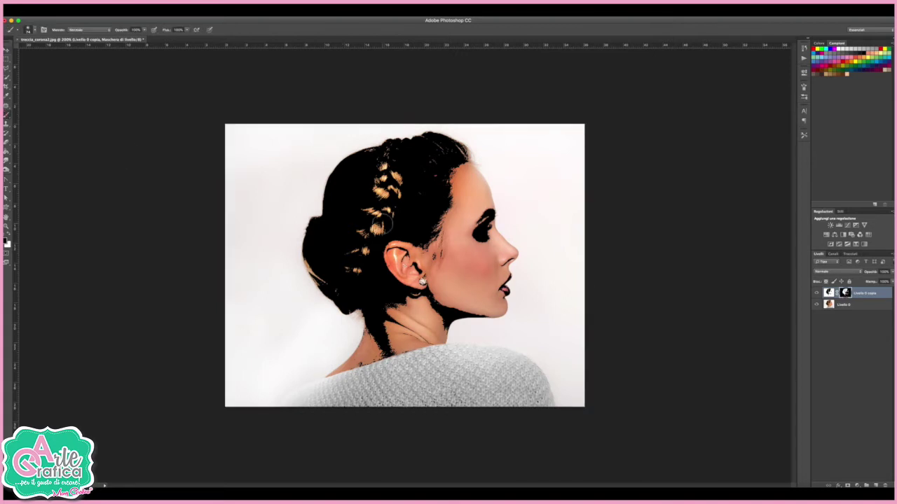
# Paint the mask over golden highlights in the braid, crown and lower-left braid.
pyautogui.moveTo(395, 278); pyautogui.dragTo(384, 207)
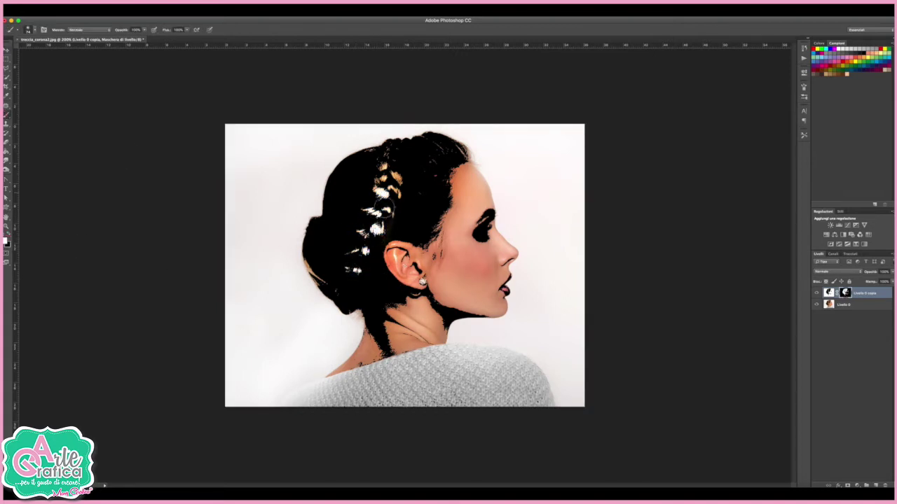
pyautogui.moveTo(384, 206); pyautogui.dragTo(396, 172)
pyautogui.moveTo(315, 264); pyautogui.dragTo(351, 283)
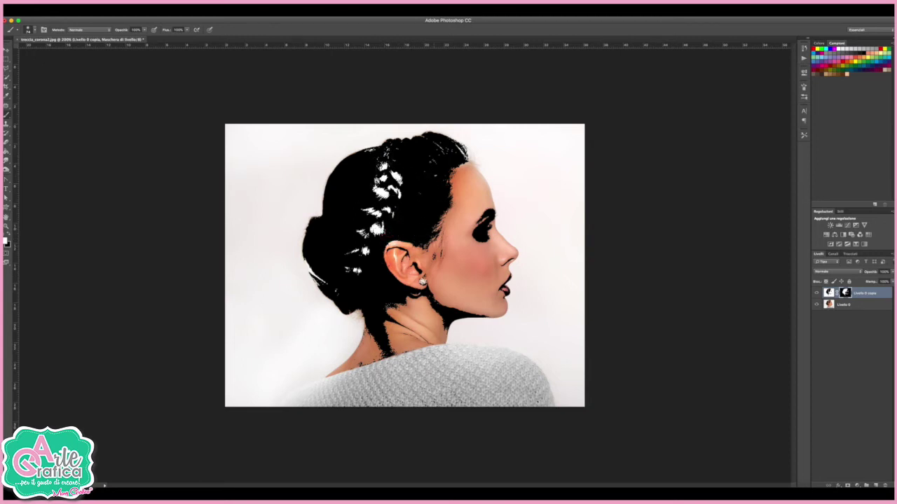
pyautogui.click(7, 51)
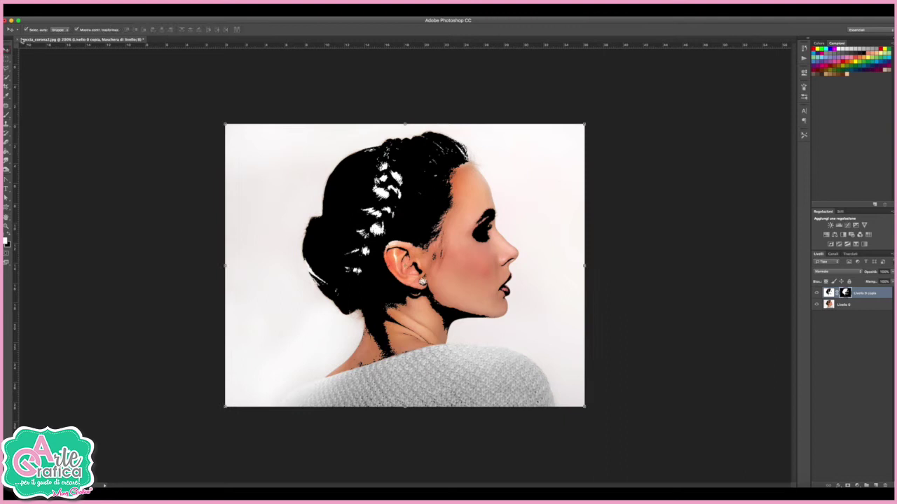
# Place the sunset sky photo, enlarge and position it, and clip it into the head silhouette.
pyautogui.click(56, 10)
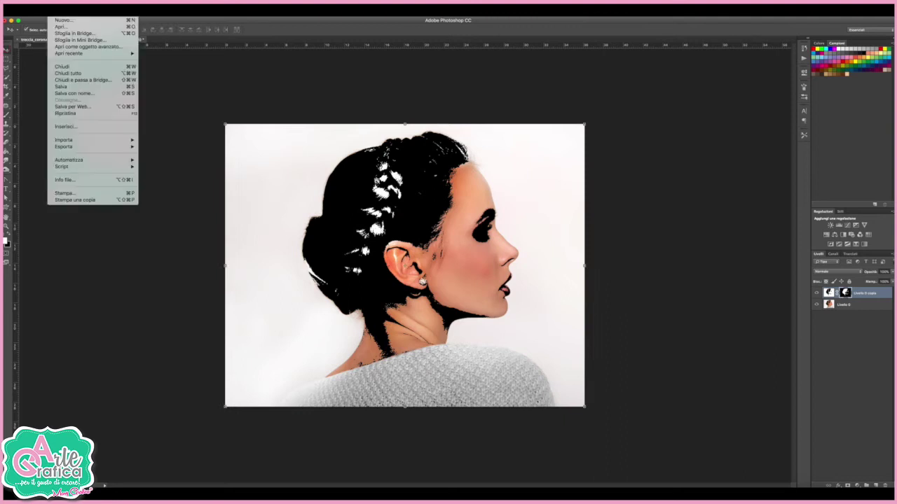
pyautogui.click(77, 68)
pyautogui.moveTo(585, 146); pyautogui.dragTo(631, 116)
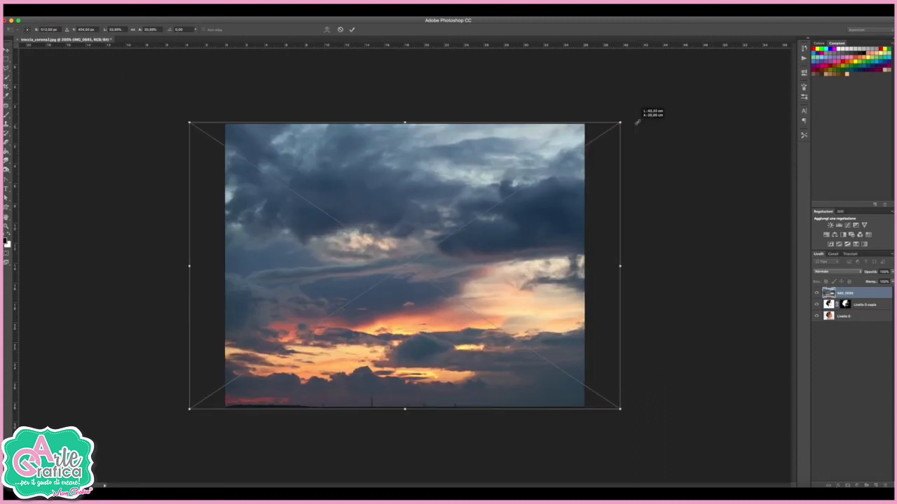
pyautogui.moveTo(494, 308); pyautogui.dragTo(509, 227)
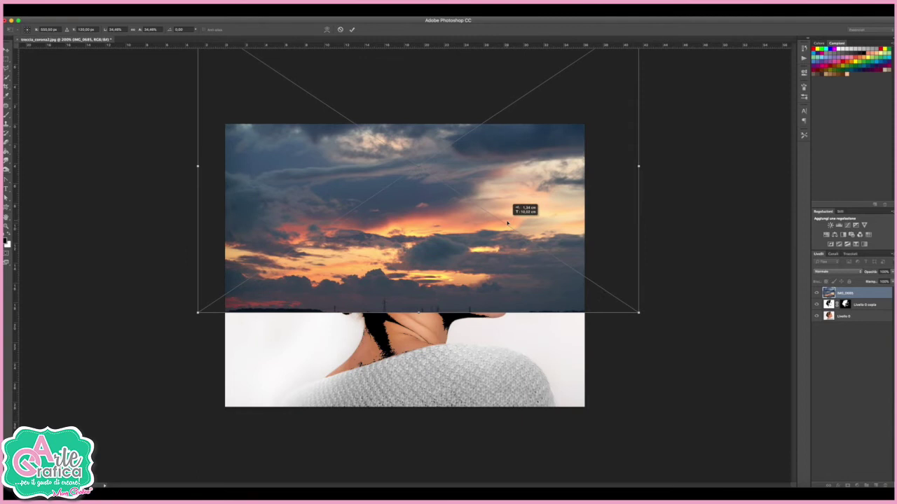
pyautogui.press('Return')
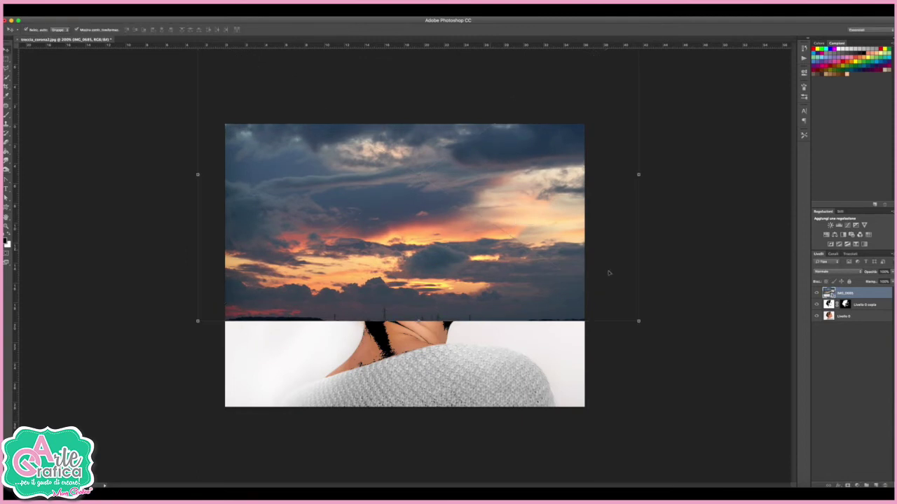
pyautogui.click(887, 253)
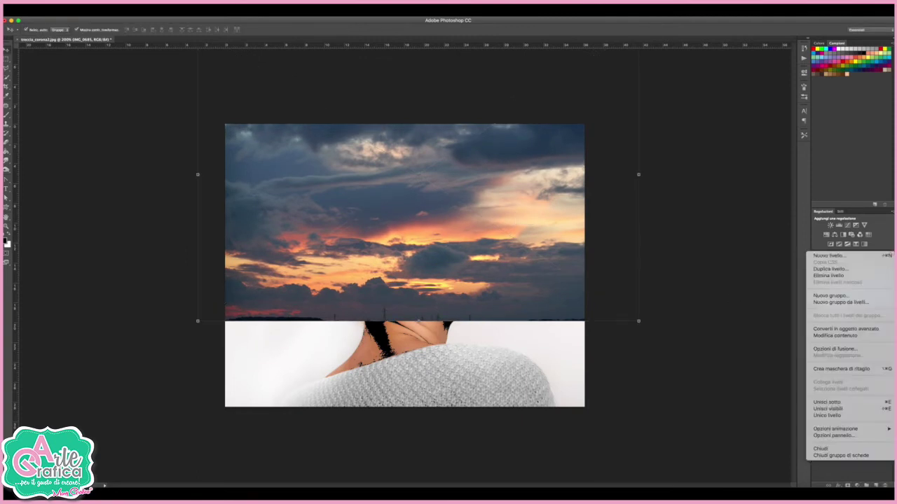
pyautogui.click(837, 369)
pyautogui.moveTo(364, 231)
pyautogui.mouseDown()
pyautogui.moveTo(401, 256)
pyautogui.moveTo(440, 168)
pyautogui.mouseUp()
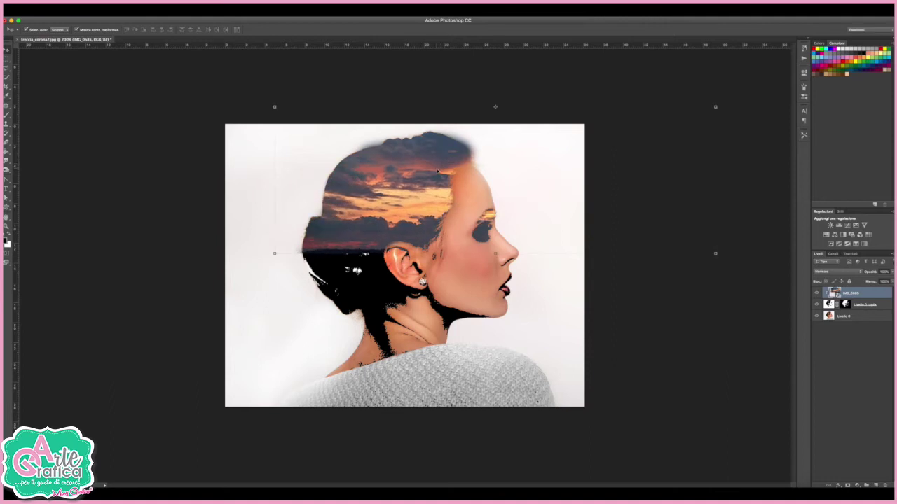
# Duplicate the sky layer, shift the copy within the head, and add a layer mask.
pyautogui.moveTo(849, 297); pyautogui.dragTo(875, 485)
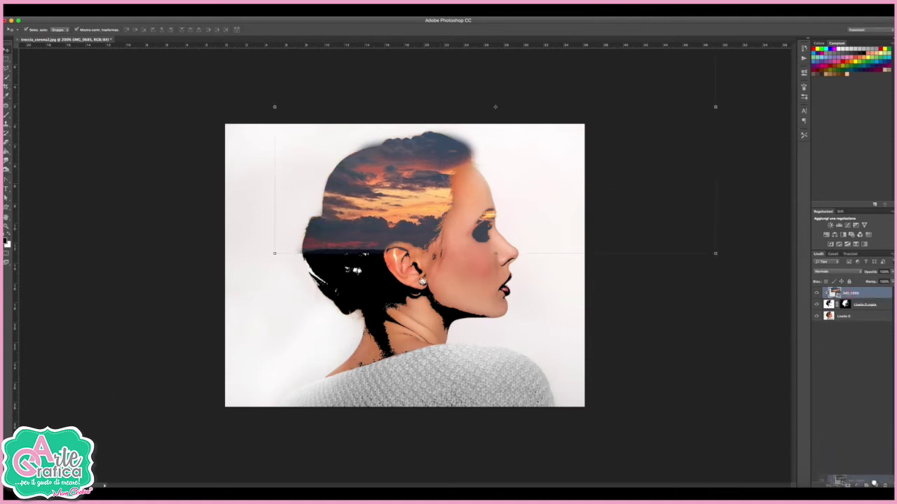
pyautogui.moveTo(357, 270)
pyautogui.mouseDown()
pyautogui.moveTo(407, 306)
pyautogui.moveTo(408, 327)
pyautogui.mouseUp()
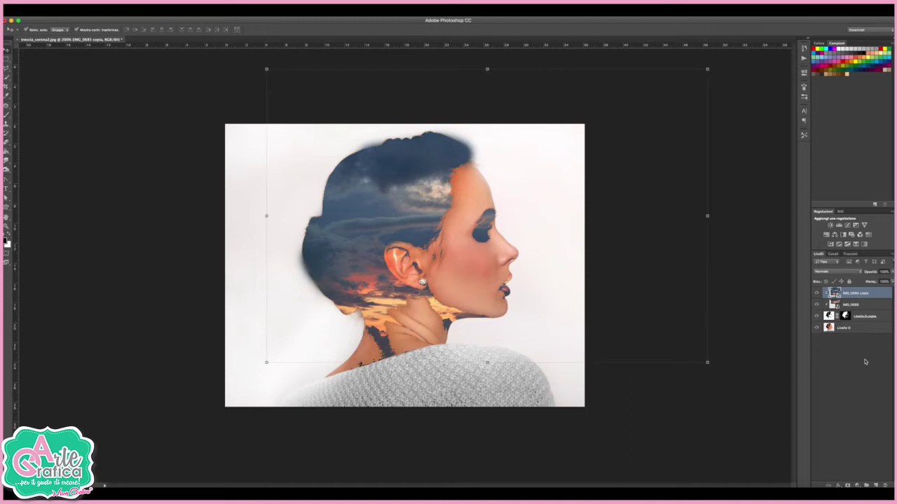
pyautogui.click(845, 483)
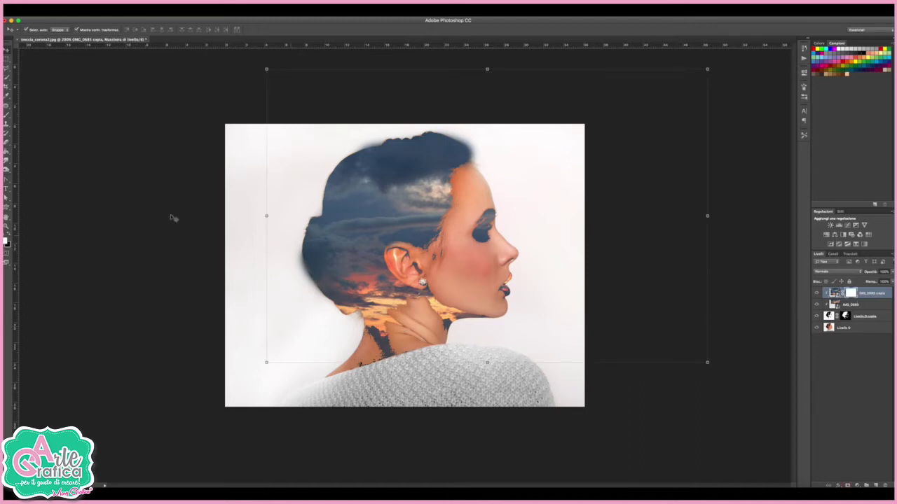
pyautogui.press('b')
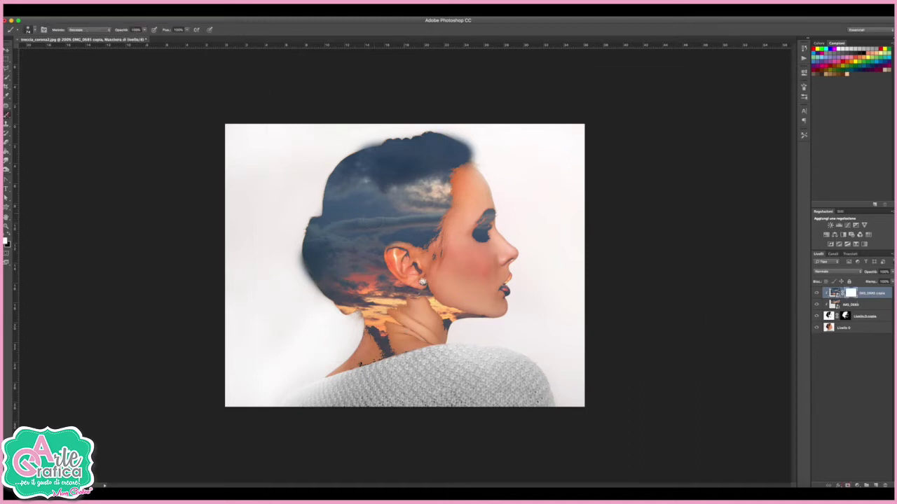
# Paint the duplicate sky's mask to reveal orange clouds across the top of the head.
pyautogui.moveTo(329, 218)
pyautogui.mouseDown()
pyautogui.moveTo(413, 207)
pyautogui.moveTo(347, 189)
pyautogui.moveTo(375, 172)
pyautogui.moveTo(431, 214)
pyautogui.moveTo(431, 185)
pyautogui.moveTo(419, 182)
pyautogui.moveTo(465, 158)
pyautogui.moveTo(398, 158)
pyautogui.moveTo(422, 147)
pyautogui.mouseUp()
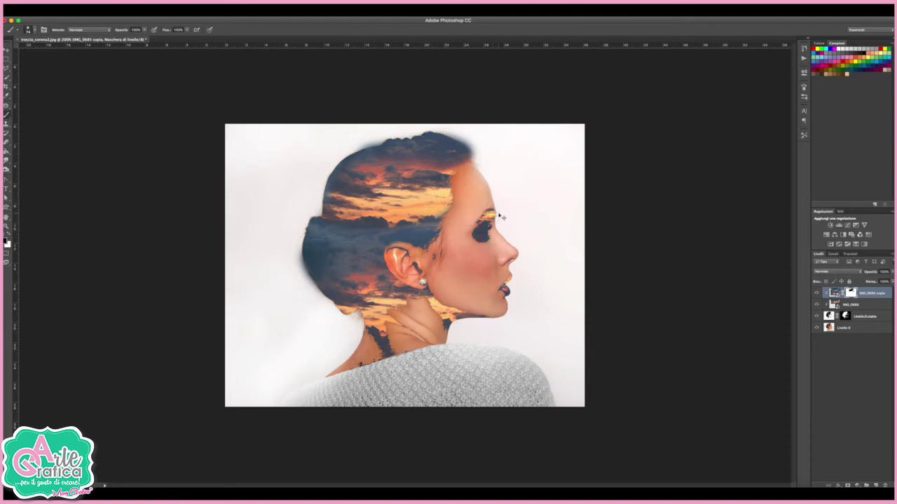
pyautogui.moveTo(339, 159); pyautogui.dragTo(448, 149)
pyautogui.click(13, 58)
# Mask the sky off the eyebrow, lips, neck and ear, then put a Livello 0 copy on top.
pyautogui.click(843, 320)
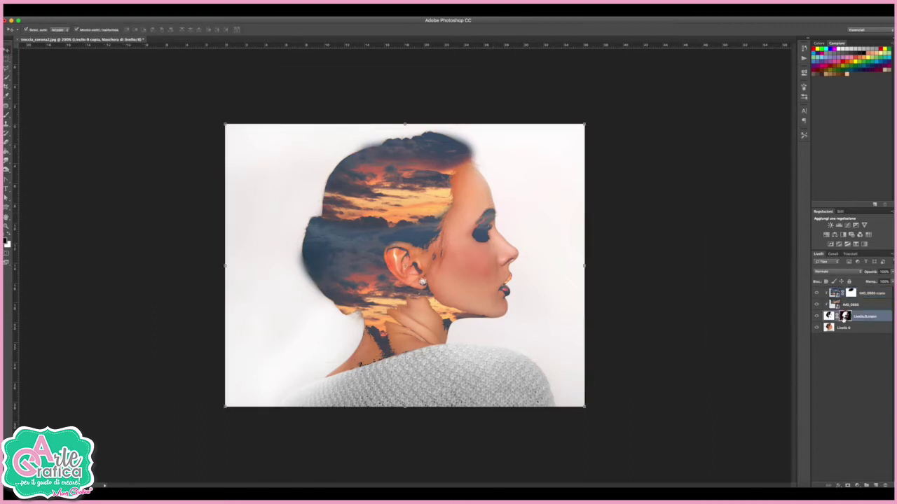
pyautogui.press('b')
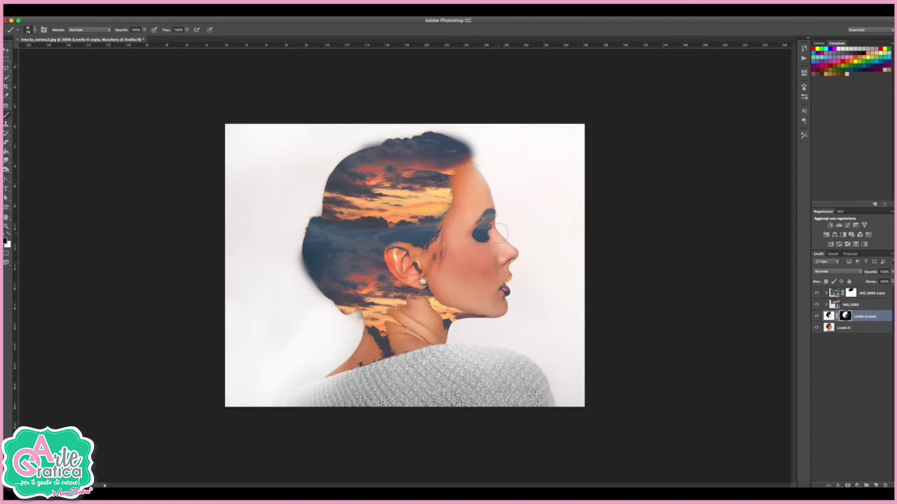
pyautogui.moveTo(486, 215); pyautogui.dragTo(494, 213)
pyautogui.moveTo(502, 290); pyautogui.dragTo(511, 285)
pyautogui.moveTo(424, 288); pyautogui.dragTo(449, 324)
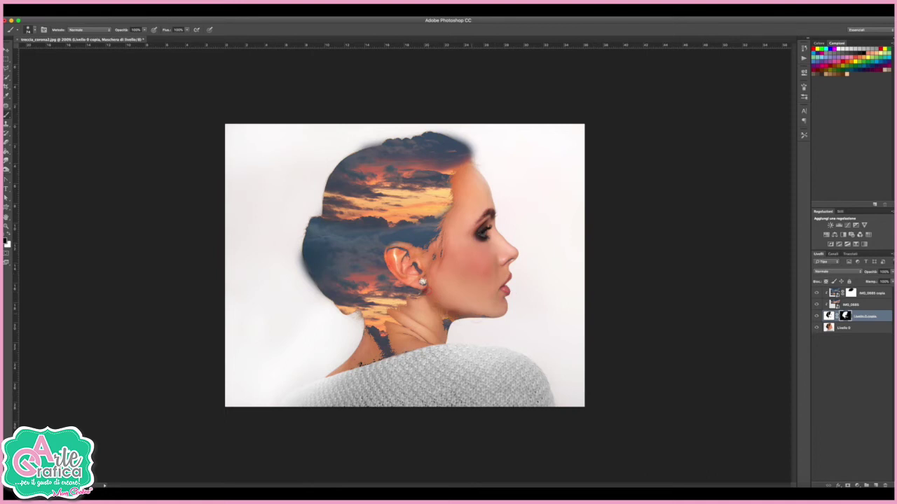
pyautogui.click(388, 351)
pyautogui.moveTo(370, 332)
pyautogui.mouseDown()
pyautogui.moveTo(384, 350)
pyautogui.moveTo(373, 325)
pyautogui.moveTo(357, 331)
pyautogui.mouseUp()
pyautogui.click(390, 251)
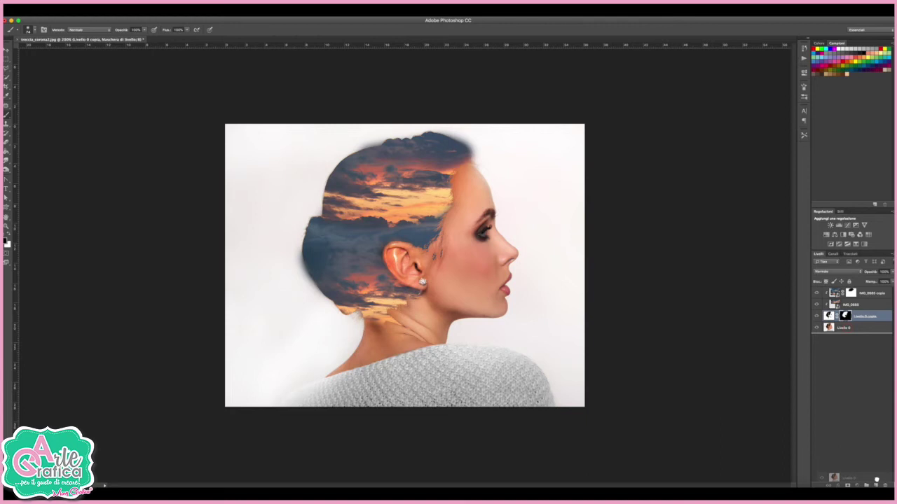
pyautogui.moveTo(847, 329); pyautogui.dragTo(875, 485)
pyautogui.moveTo(863, 332); pyautogui.dragTo(840, 288)
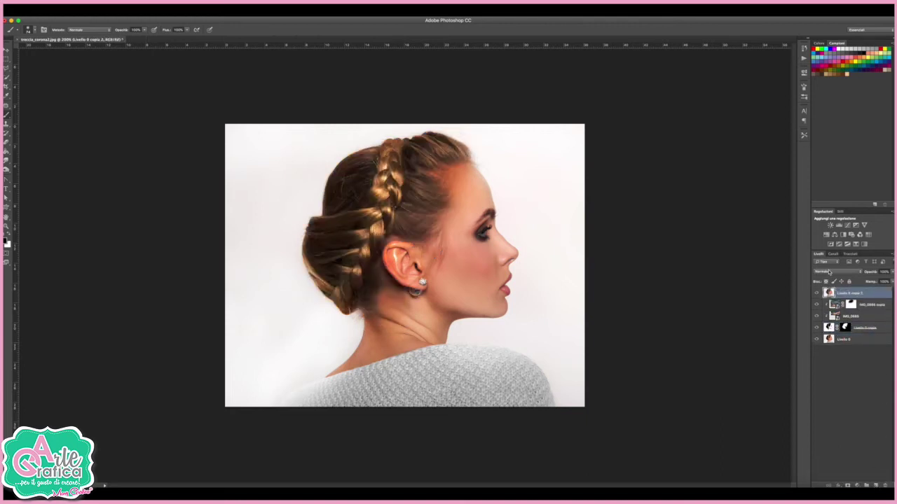
# Set the top portrait copy to Luce soffusa, add a layer mask, and paint it across the hair.
pyautogui.click(830, 272)
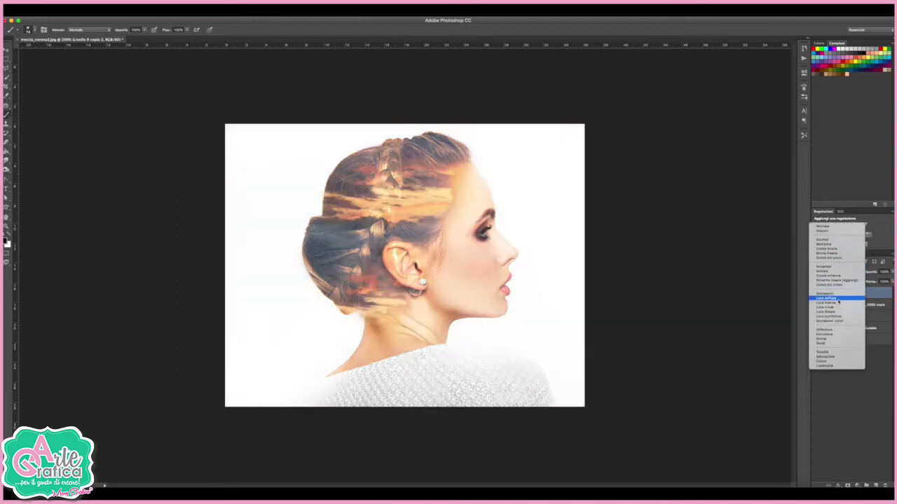
pyautogui.click(838, 300)
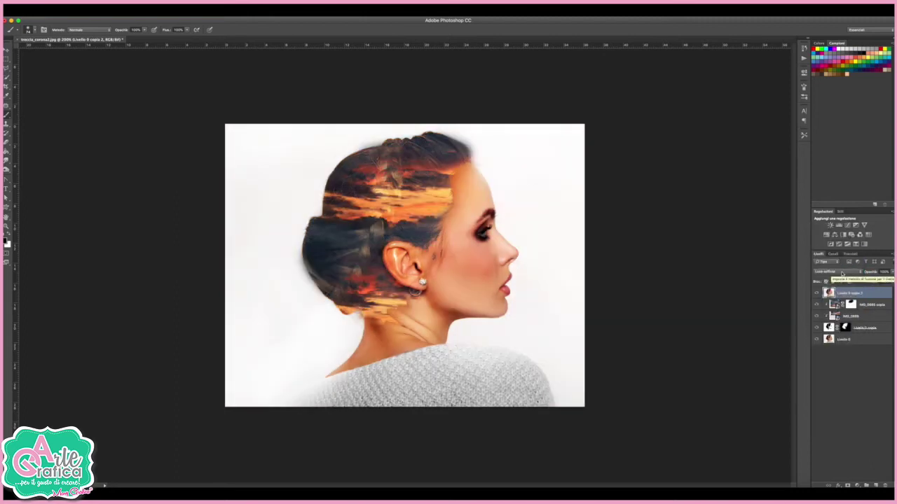
pyautogui.click(848, 483)
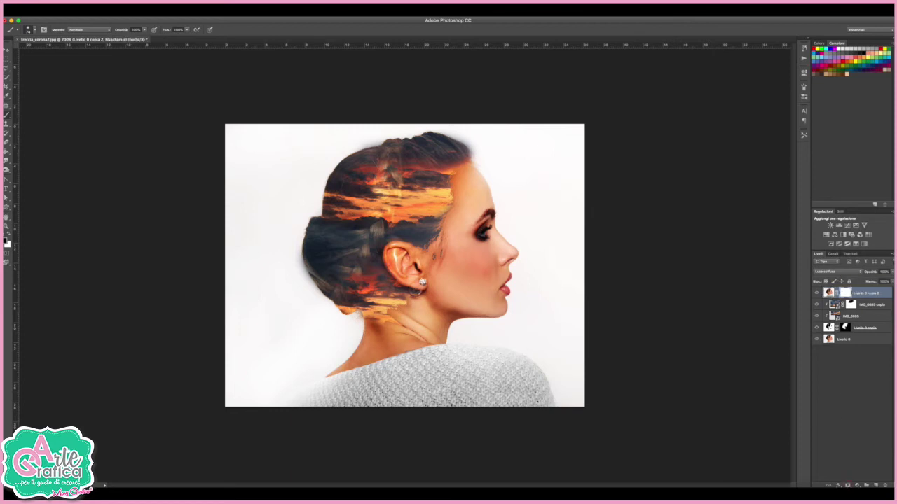
pyautogui.moveTo(386, 231)
pyautogui.mouseDown()
pyautogui.moveTo(321, 232)
pyautogui.moveTo(329, 260)
pyautogui.moveTo(363, 269)
pyautogui.moveTo(428, 220)
pyautogui.moveTo(357, 218)
pyautogui.moveTo(336, 262)
pyautogui.moveTo(365, 297)
pyautogui.moveTo(313, 264)
pyautogui.moveTo(407, 289)
pyautogui.moveTo(342, 309)
pyautogui.mouseUp()
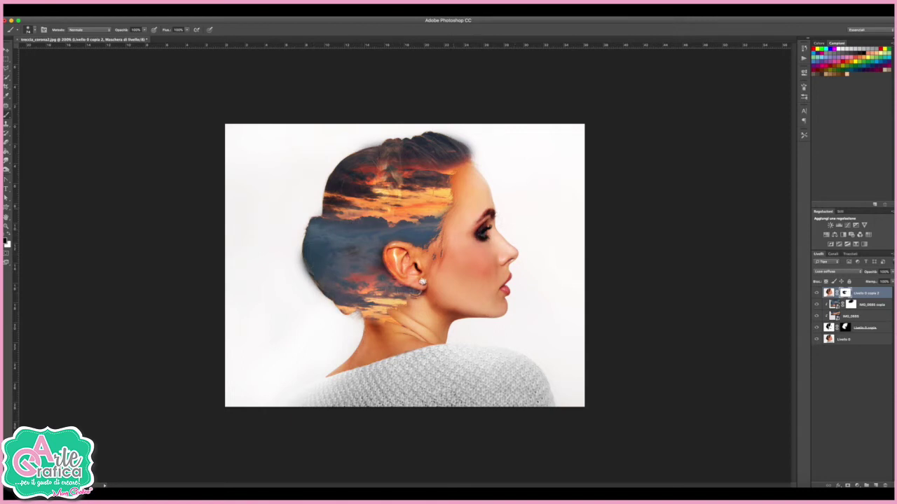
# Paint the mask along the upper hair, then refill the whole mask with white.
pyautogui.moveTo(445, 145); pyautogui.dragTo(328, 174)
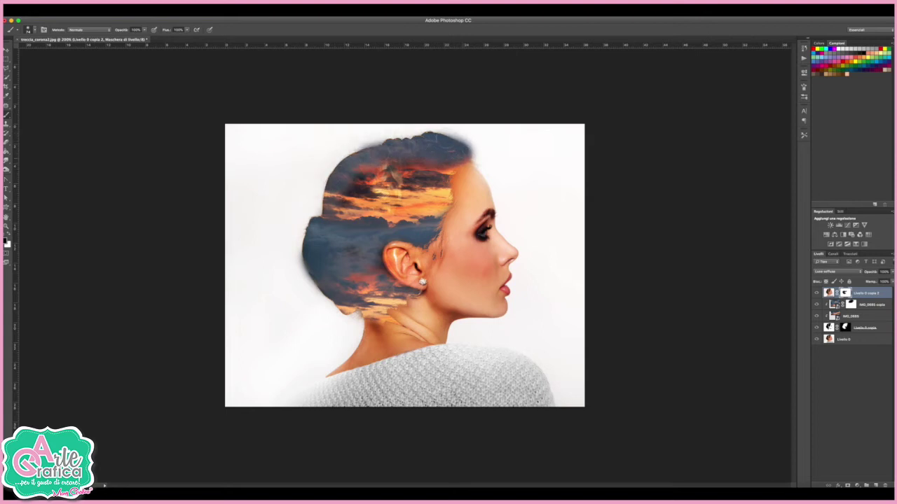
pyautogui.moveTo(392, 174); pyautogui.dragTo(423, 164)
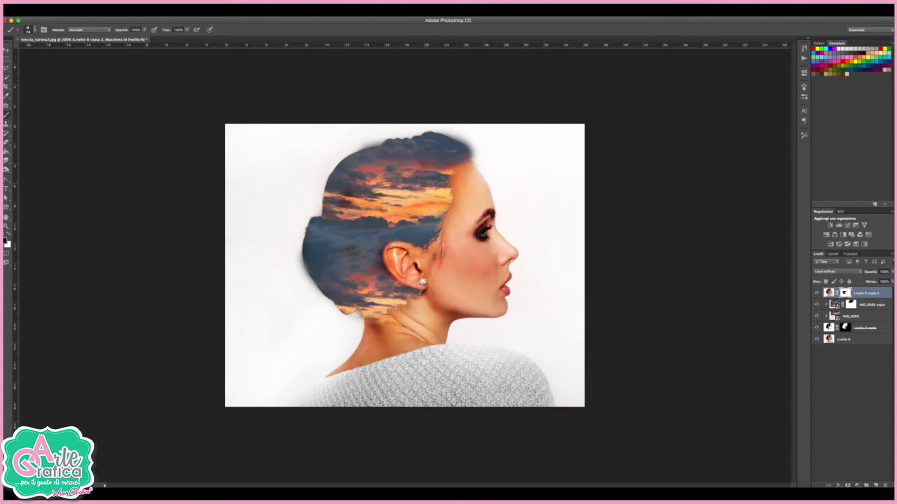
pyautogui.hotkey('ctrl', 'BackSpace')
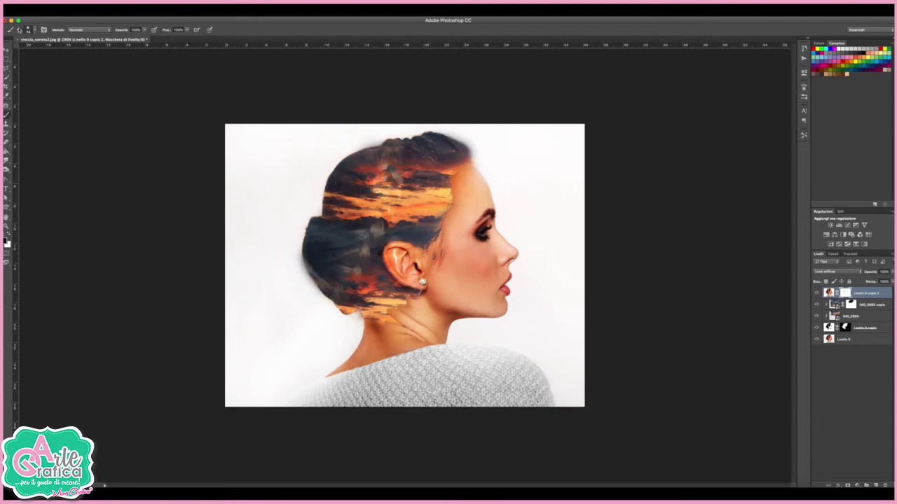
# Set brush opacity 45% and flow 87%, resize it, and repaint sunset texture down to the ear.
pyautogui.moveTo(145, 32); pyautogui.dragTo(126, 38)
pyautogui.moveTo(186, 32); pyautogui.dragTo(177, 39)
pyautogui.click(31, 30)
pyautogui.moveTo(67, 52); pyautogui.dragTo(71, 53)
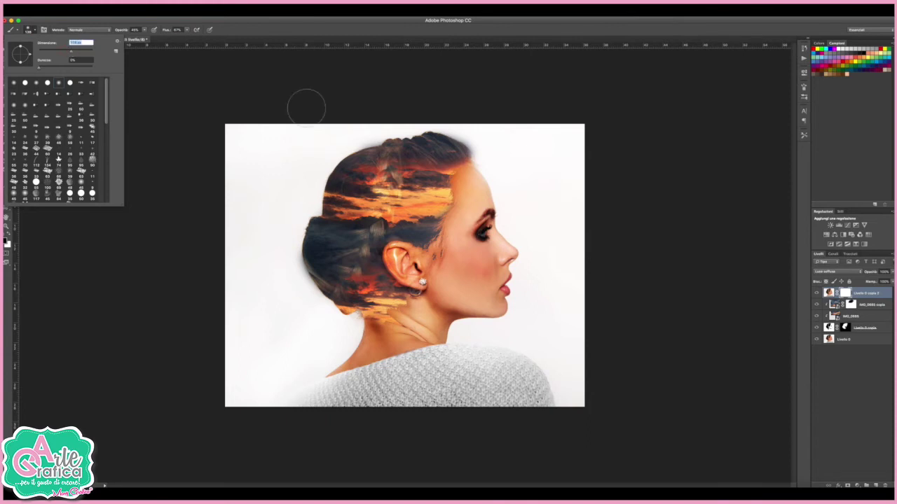
pyautogui.click(336, 143)
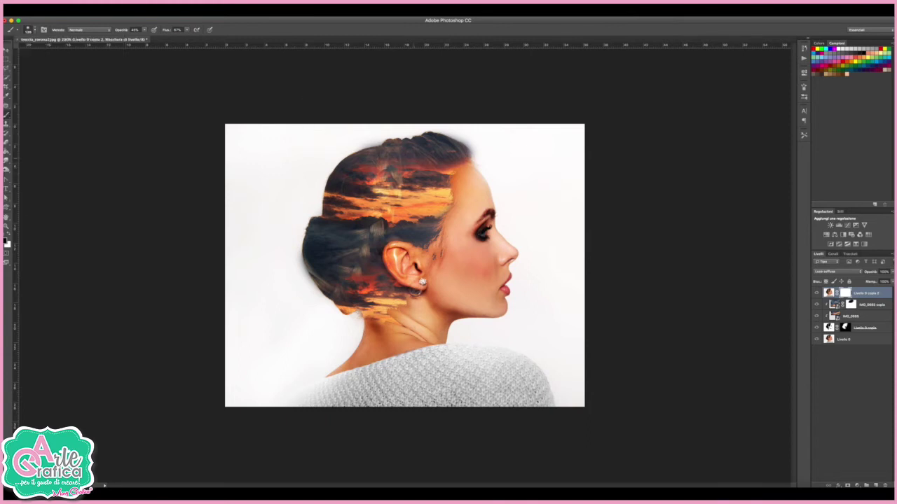
pyautogui.moveTo(361, 225)
pyautogui.mouseDown()
pyautogui.moveTo(349, 275)
pyautogui.moveTo(353, 233)
pyautogui.mouseUp()
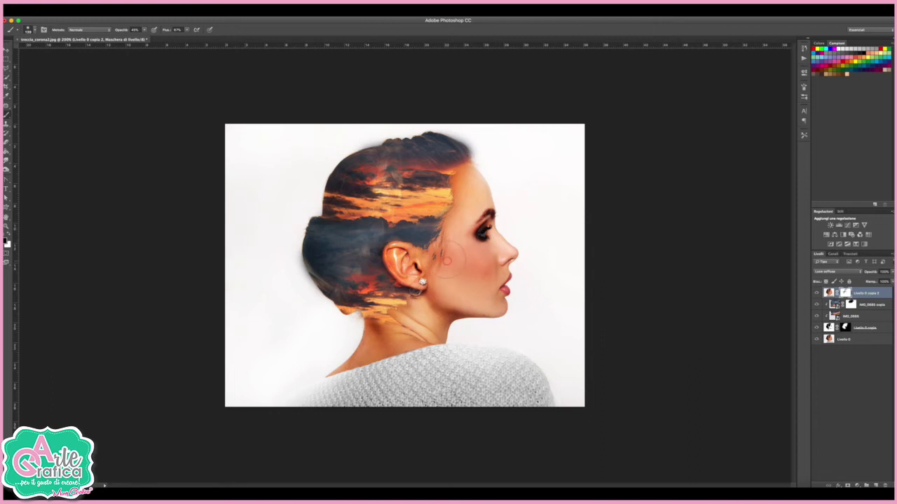
pyautogui.click(845, 327)
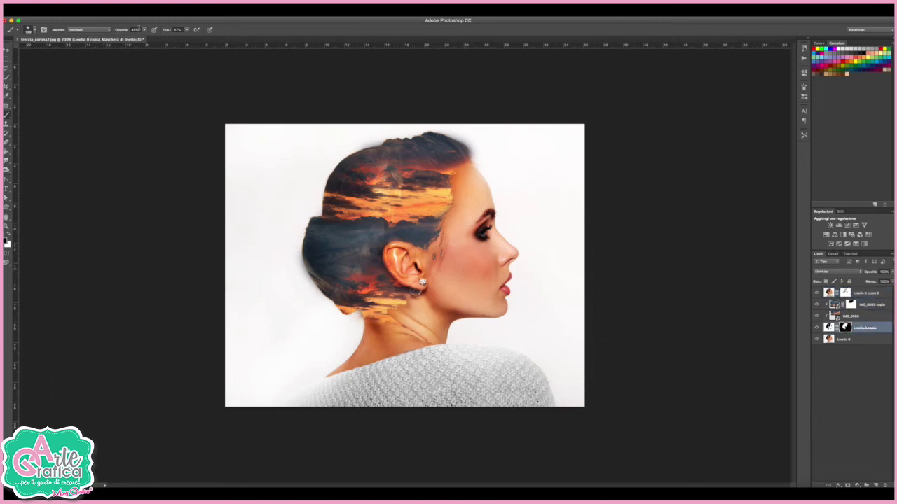
# Reset brush opacity and flow to 100% and paint the sky overlay off the neck on the Livello 0 copia mask.
pyautogui.moveTo(144, 30); pyautogui.dragTo(209, 39)
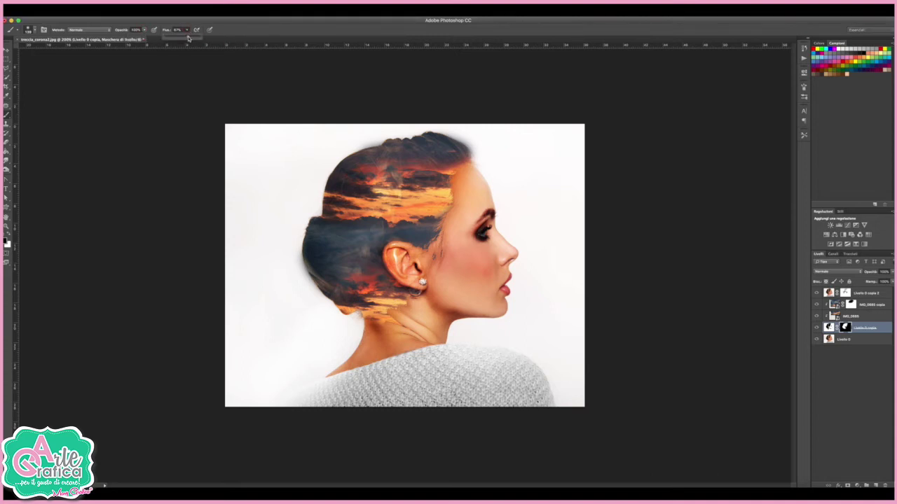
pyautogui.click(447, 268)
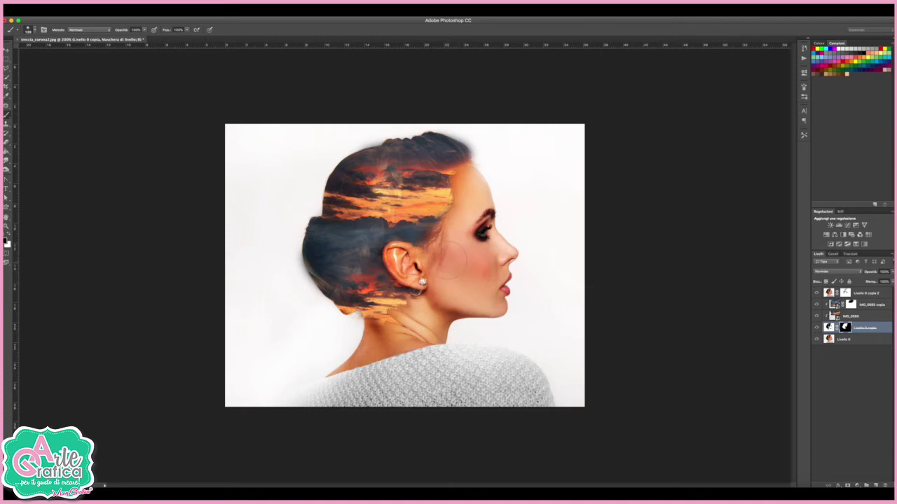
pyautogui.moveTo(409, 328); pyautogui.dragTo(420, 316)
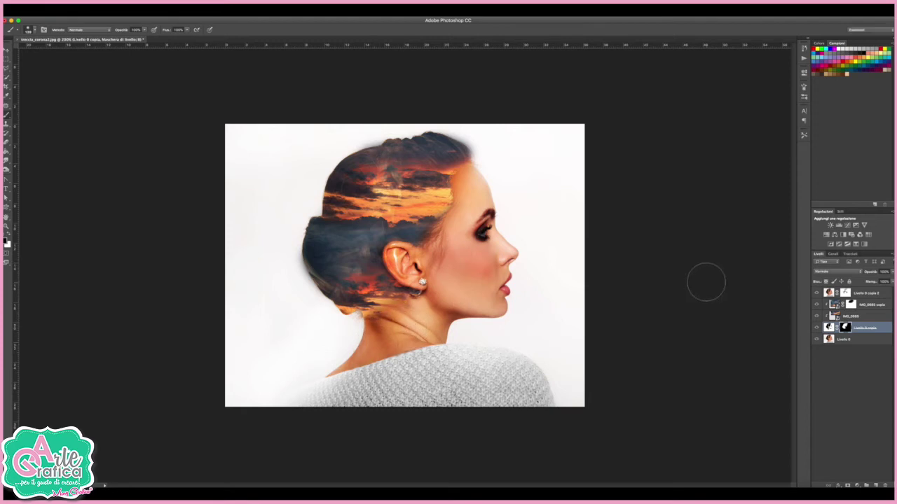
pyautogui.click(832, 340)
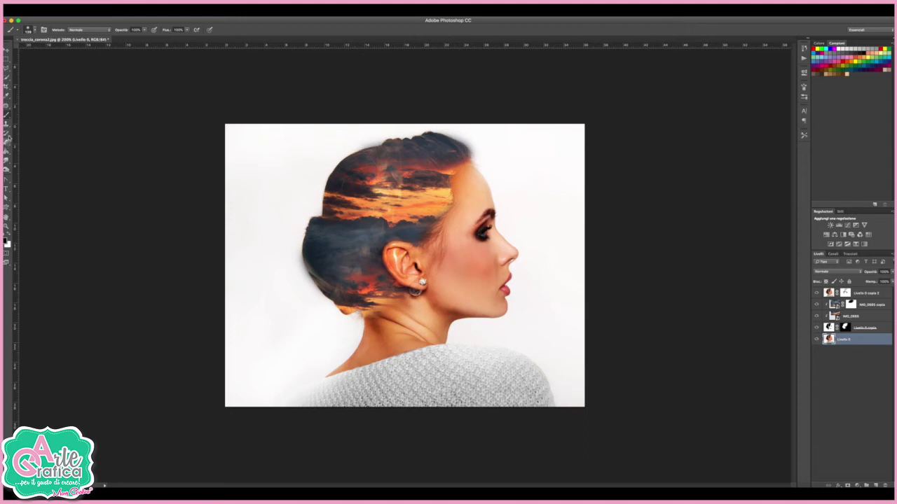
# Quick-select the white background around the woman, including beside the chin and neck.
pyautogui.click(8, 79)
pyautogui.moveTo(275, 132); pyautogui.dragTo(279, 339)
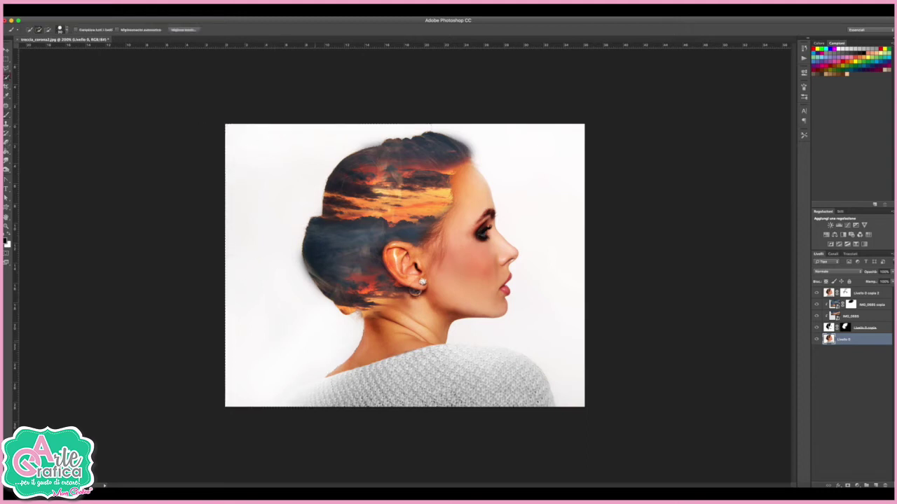
pyautogui.moveTo(482, 330); pyautogui.dragTo(572, 358)
pyautogui.click(551, 309)
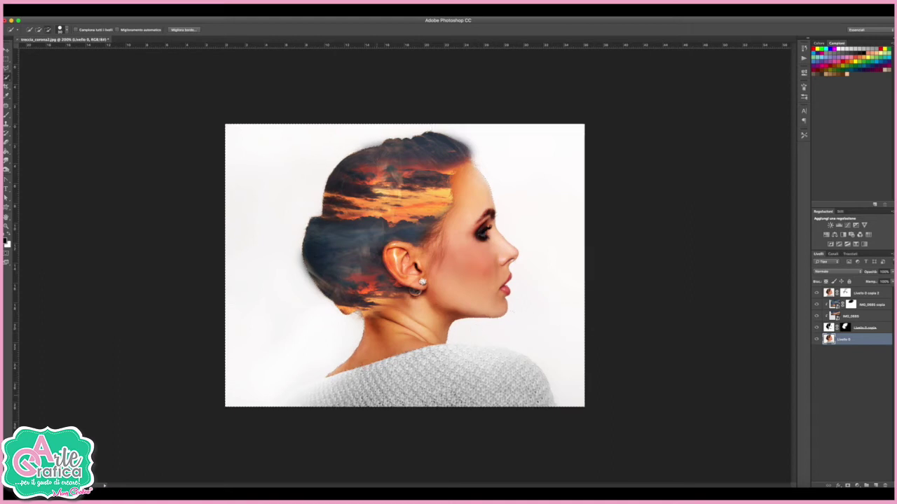
pyautogui.click(48, 30)
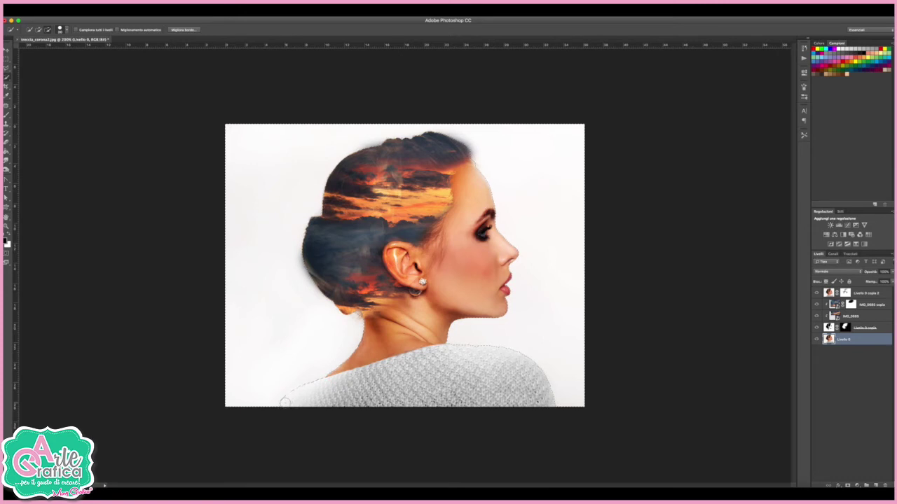
# Duplicate Livello 0, mask the copy to the selection, and add an empty layer above Livello 0.
pyautogui.moveTo(868, 339); pyautogui.dragTo(875, 485)
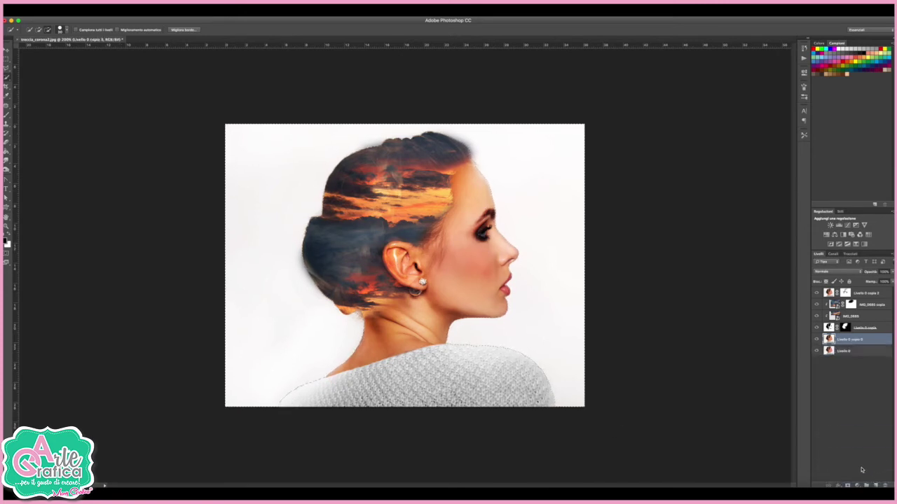
pyautogui.click(849, 486)
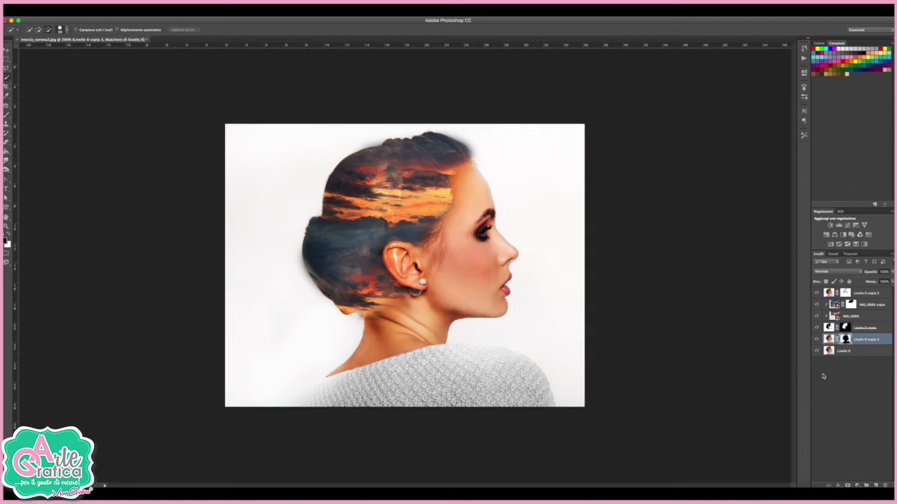
pyautogui.click(838, 354)
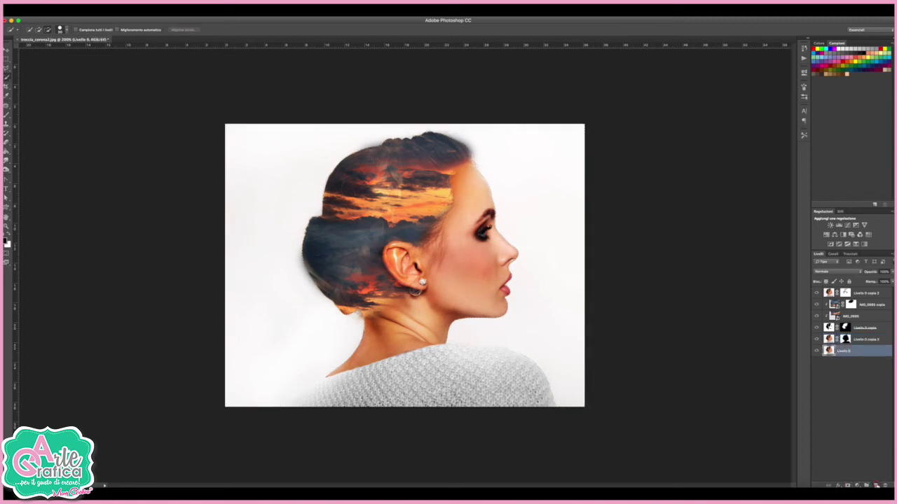
pyautogui.click(875, 485)
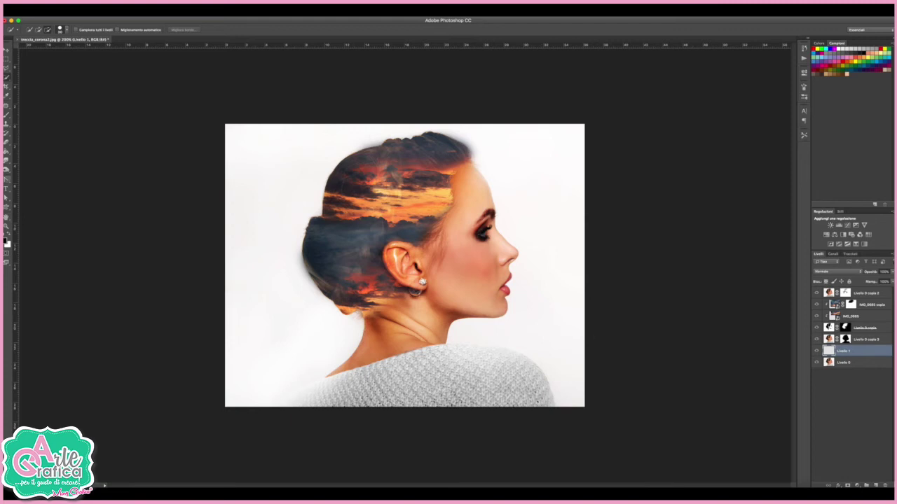
# Undo the extra layers, invert the selection onto the woman, and mask Livello 0 with it.
pyautogui.hotkey('ctrl', 'e')
pyautogui.click(169, 9)
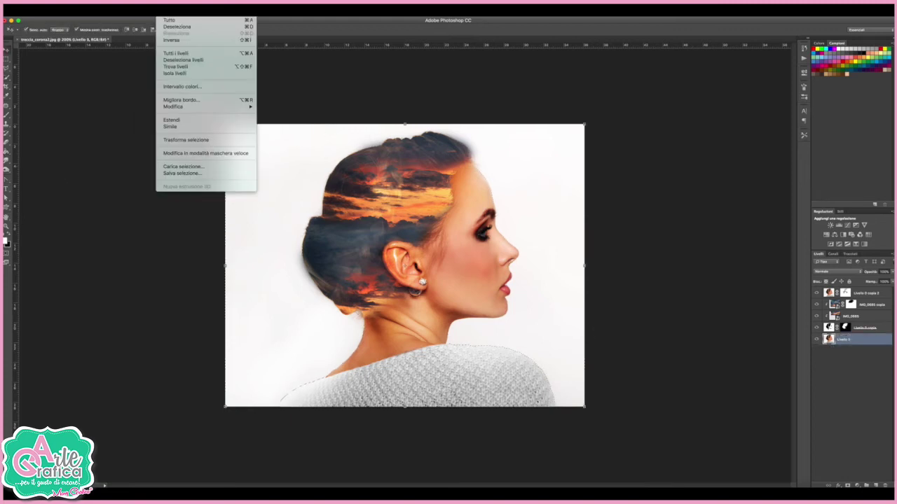
pyautogui.click(180, 41)
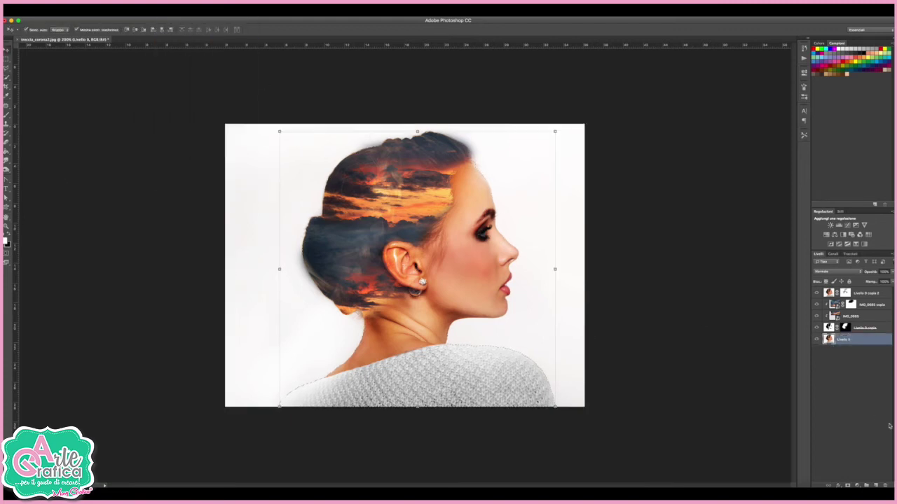
pyautogui.click(847, 484)
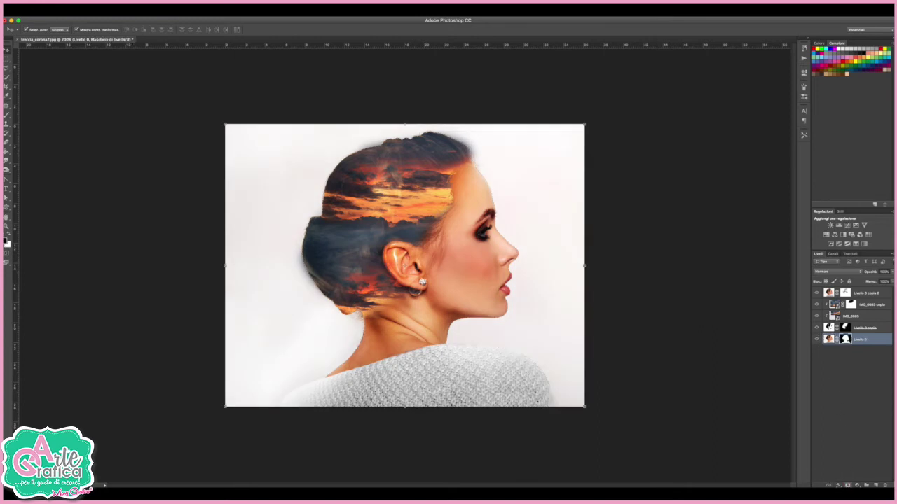
# Add a new layer, Livello 1, and move it below Livello 0.
pyautogui.click(875, 485)
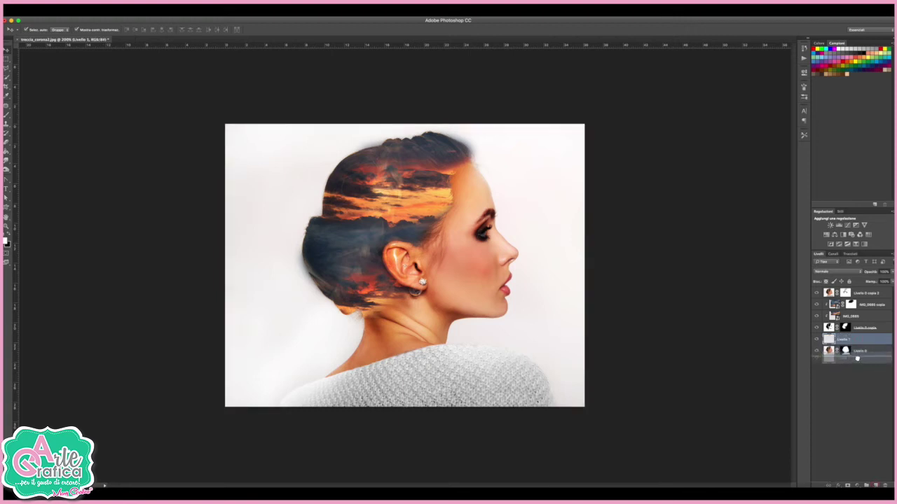
pyautogui.doubleClick(859, 341)
pyautogui.moveTo(859, 341); pyautogui.dragTo(853, 356)
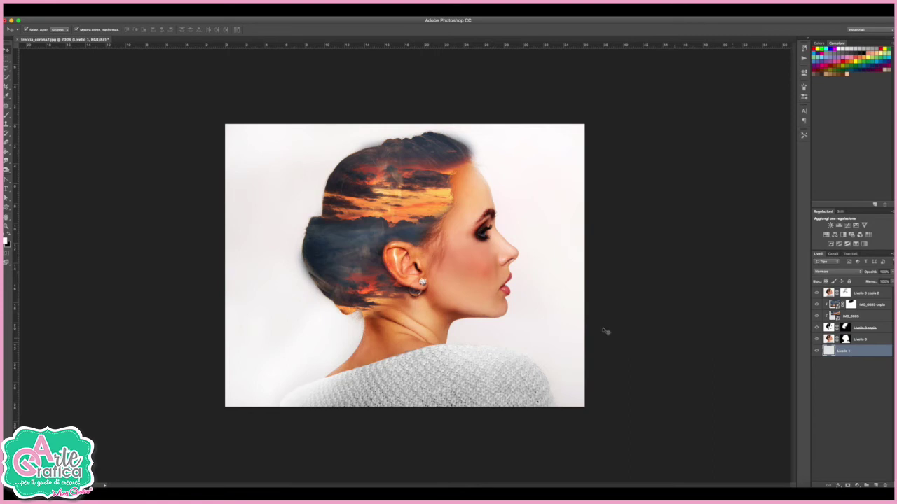
pyautogui.click(816, 339)
# Fill Livello 1 with white using the Paint Bucket.
pyautogui.press('g')
pyautogui.click(268, 229)
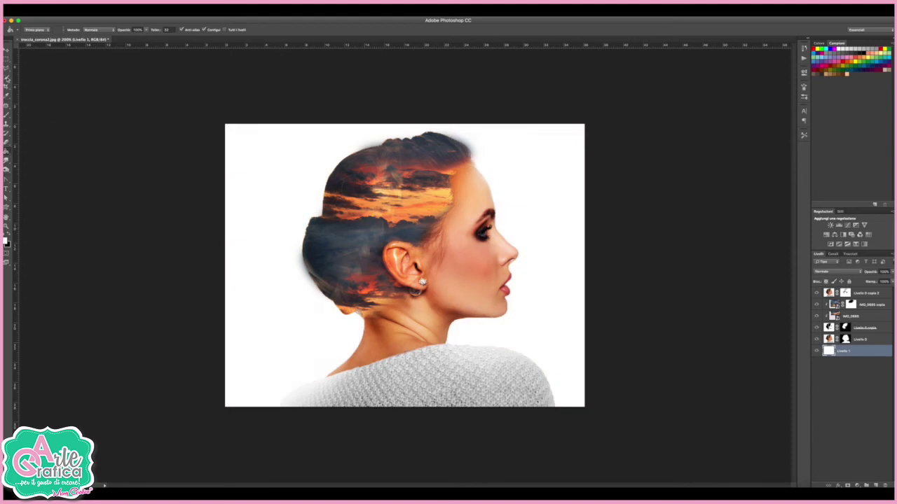
pyautogui.click(7, 51)
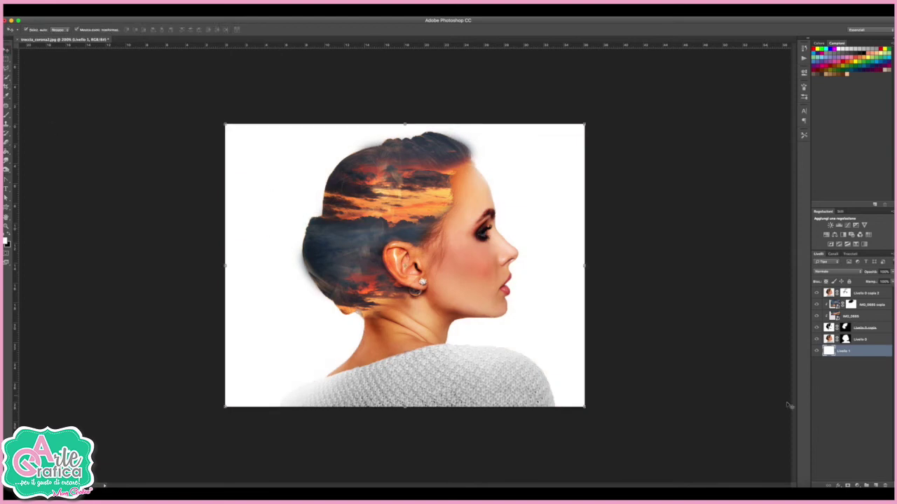
pyautogui.click(837, 485)
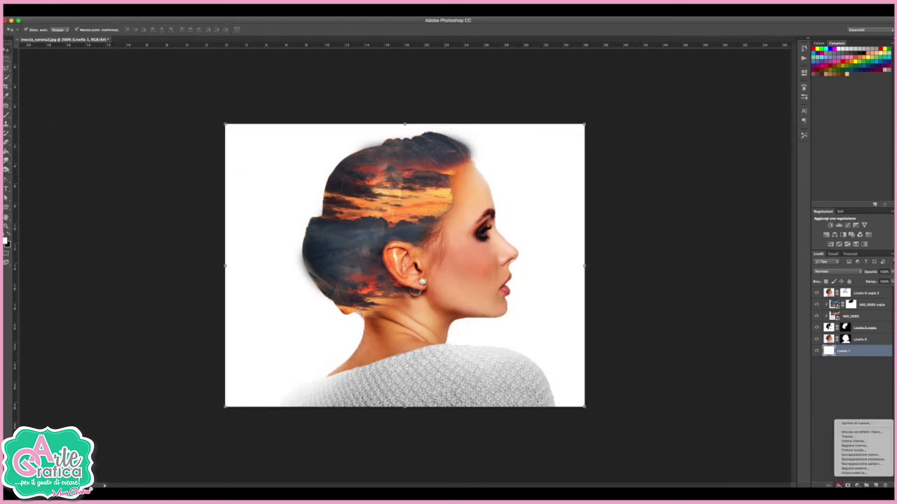
# Add a Sovrapposizione pattern effect to Livello 1 and browse the available patterns.
pyautogui.click(860, 464)
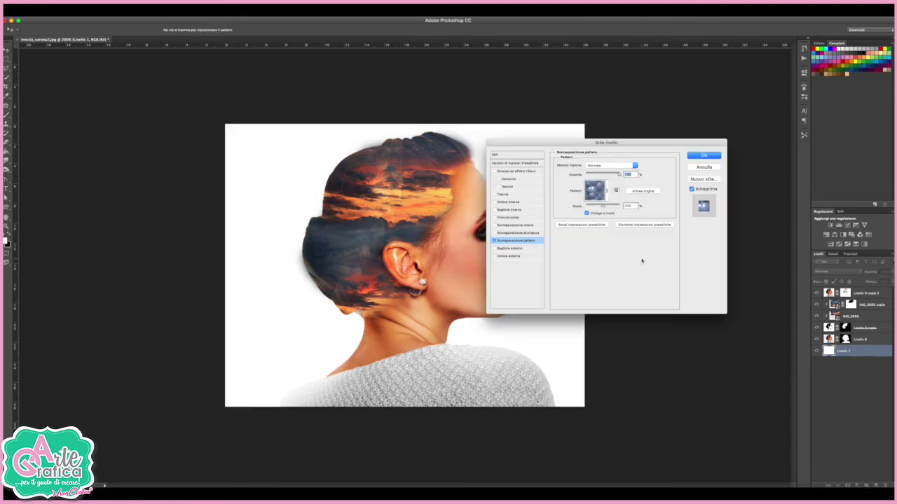
pyautogui.moveTo(566, 164); pyautogui.dragTo(706, 161)
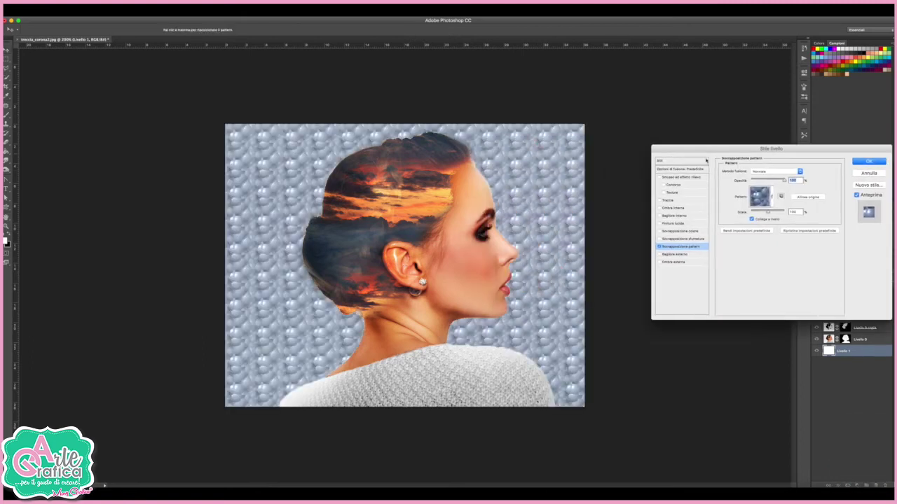
pyautogui.click(775, 198)
pyautogui.click(748, 241)
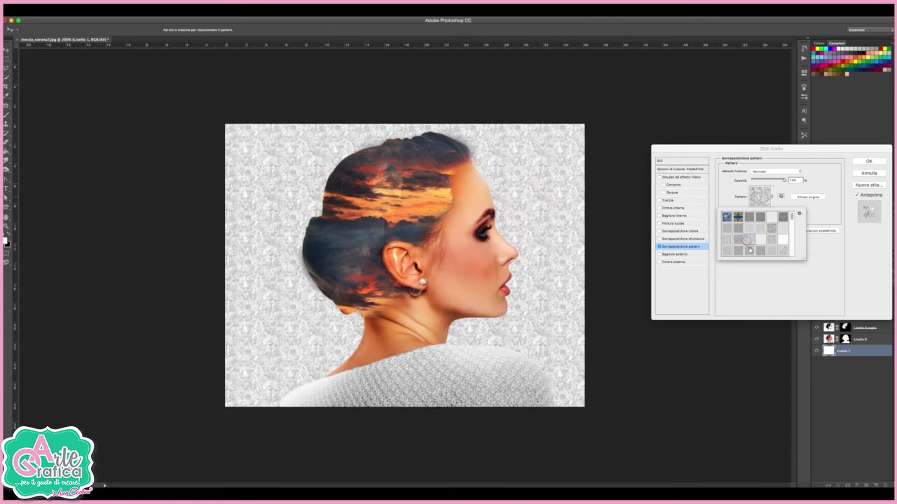
pyautogui.scroll(-2, 759, 250)
pyautogui.scroll(-1, 759, 249)
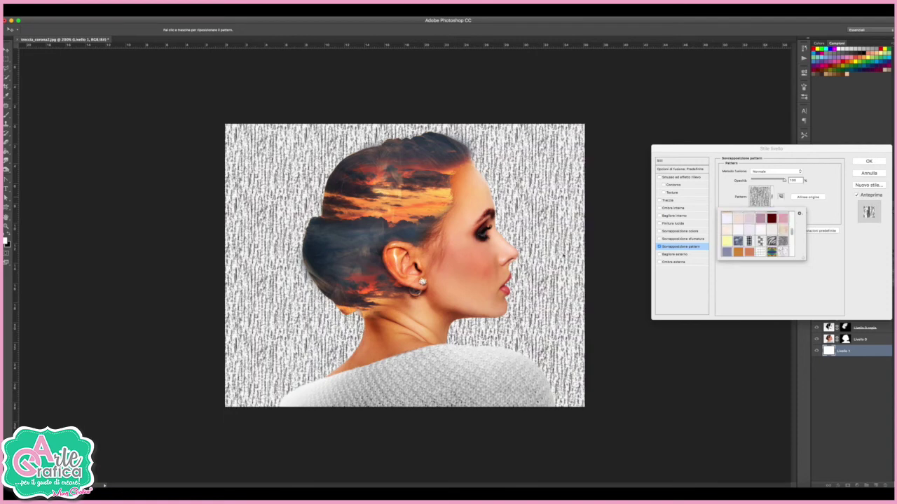
pyautogui.scroll(-2, 763, 245)
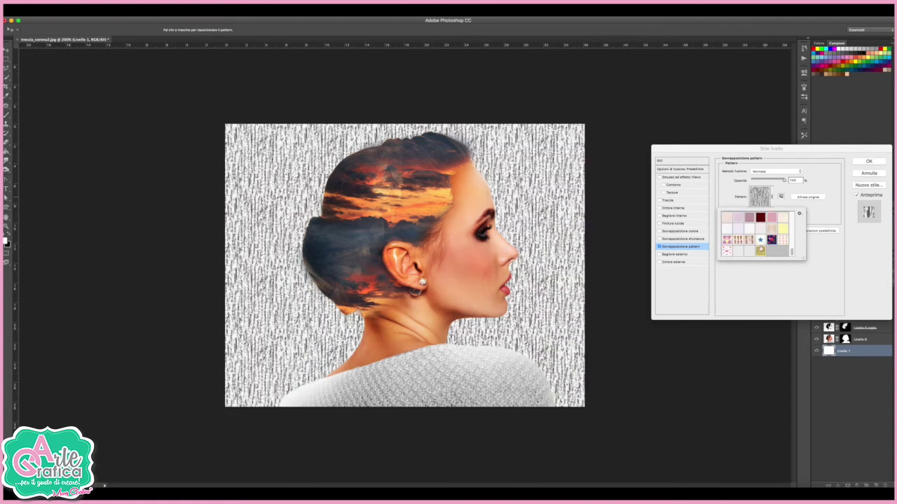
pyautogui.scroll(2, 756, 230)
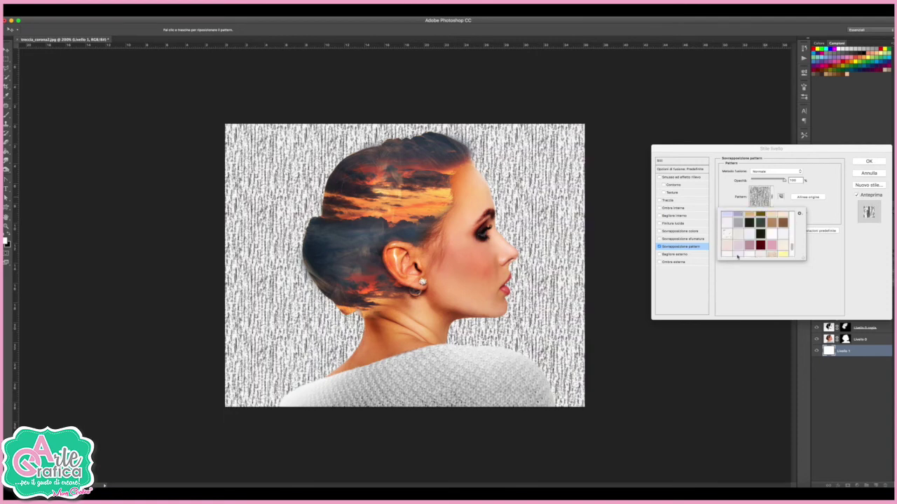
# Choose the pale rough-paper pattern and also enable Sovrapposizione colore.
pyautogui.click(771, 216)
pyautogui.click(772, 219)
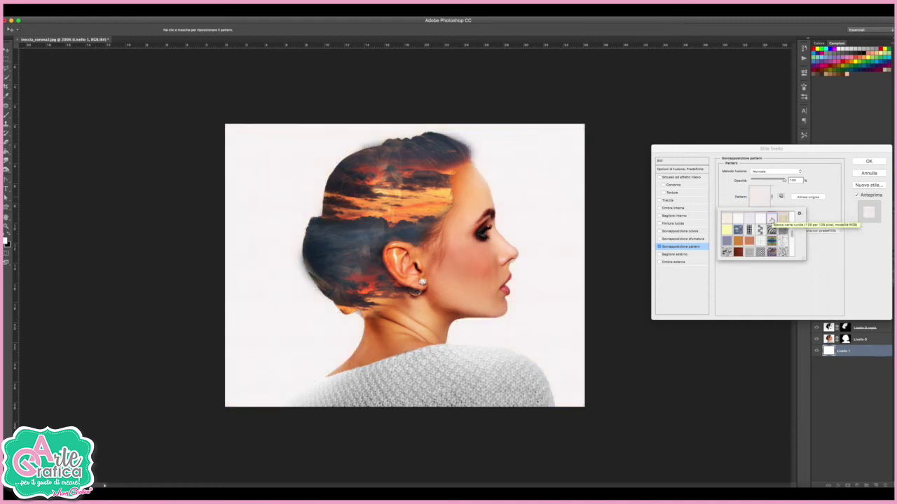
pyautogui.click(865, 161)
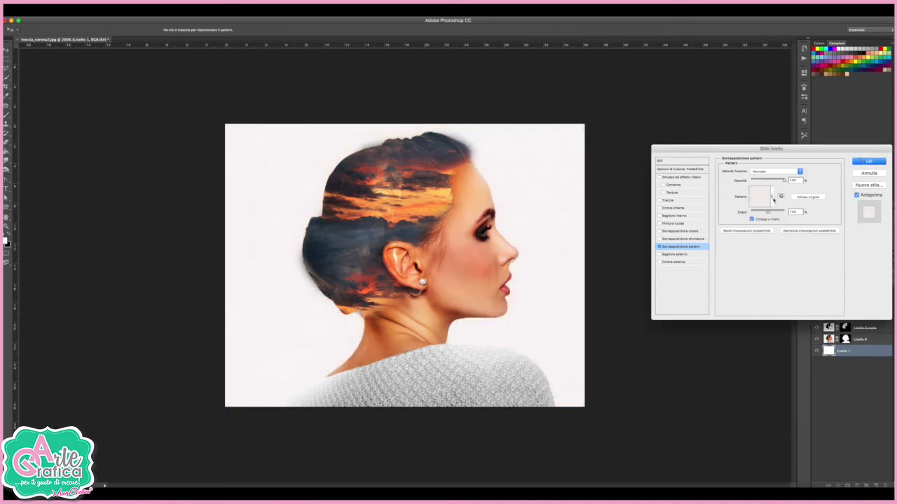
pyautogui.click(690, 232)
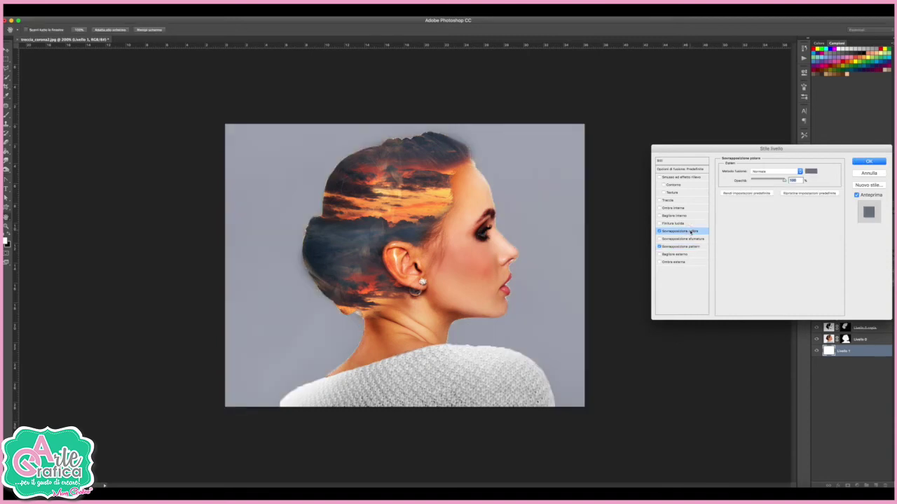
# Set the colour overlay to orange #fa9c51 sampled from the hair, blended in Colore mode.
pyautogui.click(811, 172)
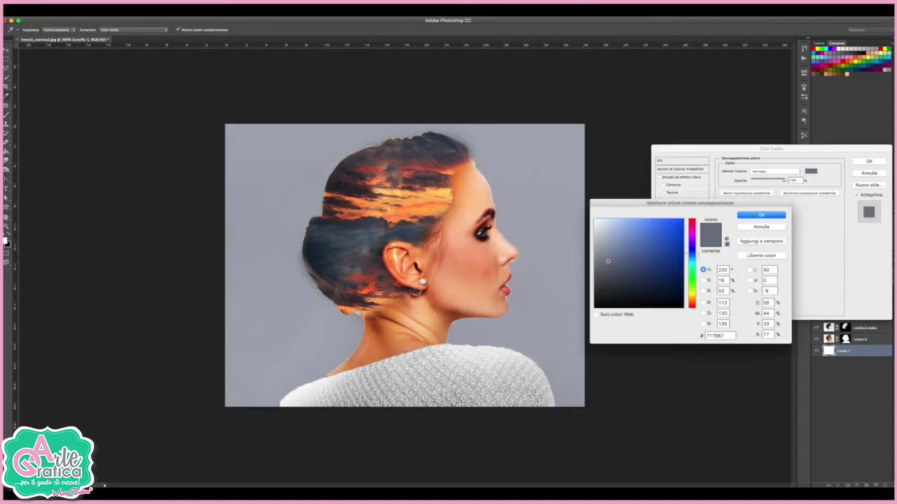
pyautogui.click(425, 202)
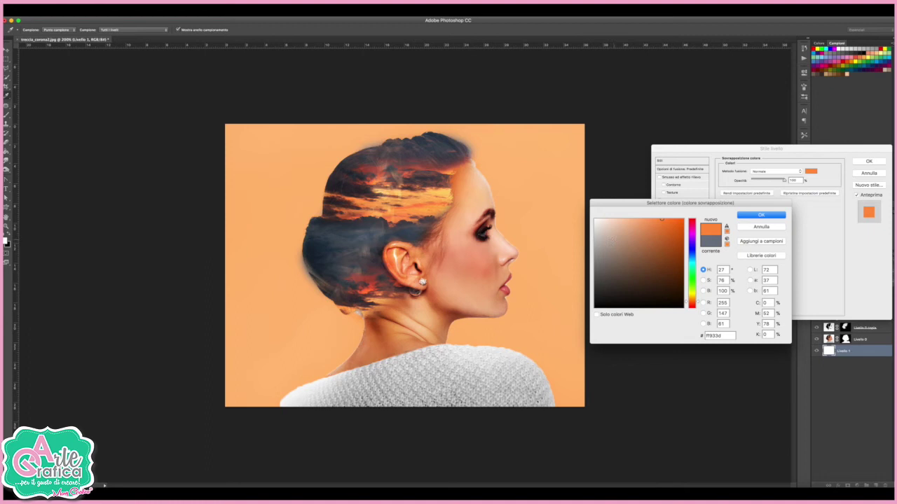
pyautogui.click(654, 221)
pyautogui.click(747, 214)
pyautogui.click(765, 171)
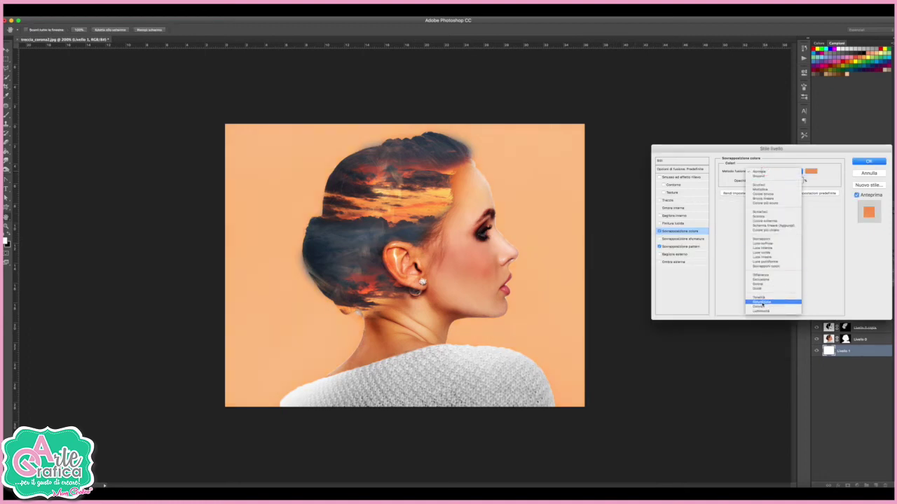
pyautogui.click(757, 308)
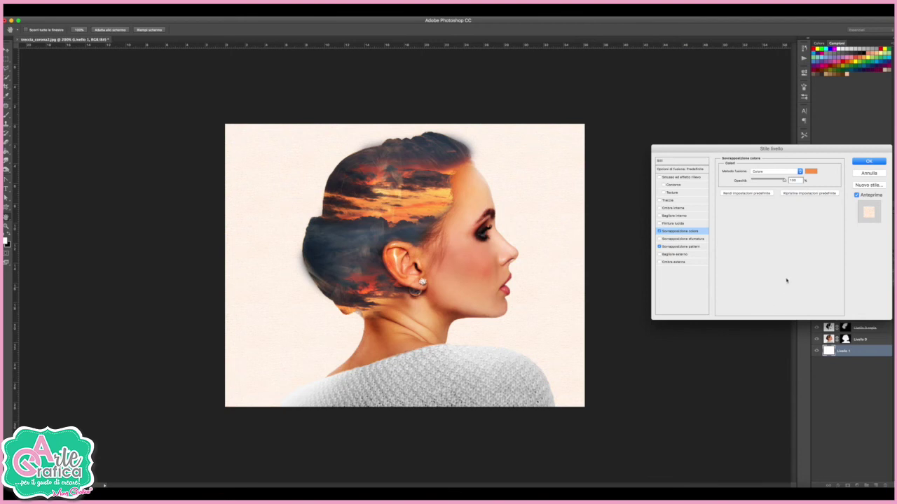
pyautogui.click(866, 163)
# Shrink the pattern overlay scale slightly and apply the layer style.
pyautogui.click(675, 246)
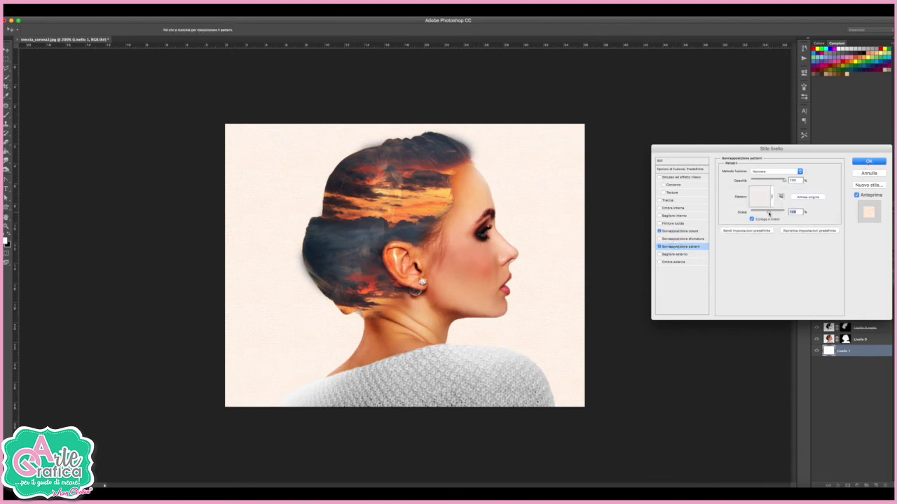
pyautogui.moveTo(774, 213); pyautogui.dragTo(768, 213)
pyautogui.click(864, 164)
# Apply the Applica texture filter to Livello 1 from the Filter Gallery.
pyautogui.press('Return')
pyautogui.click(200, 11)
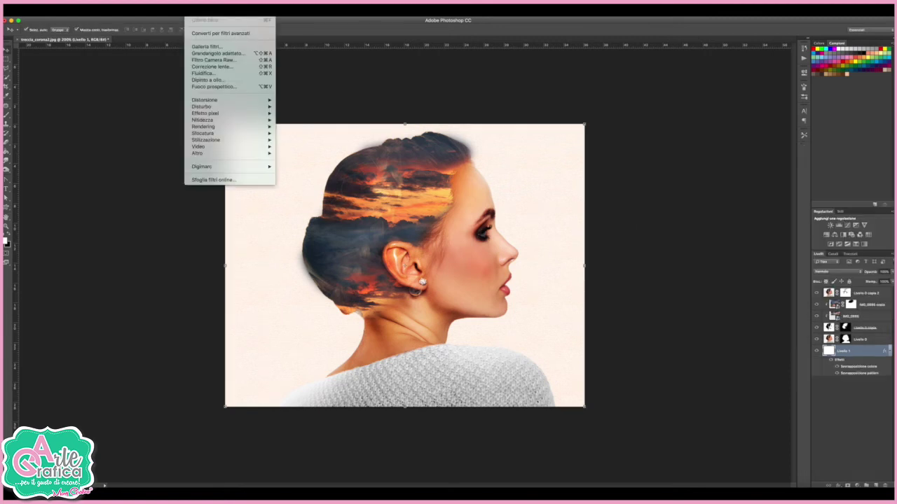
pyautogui.click(207, 47)
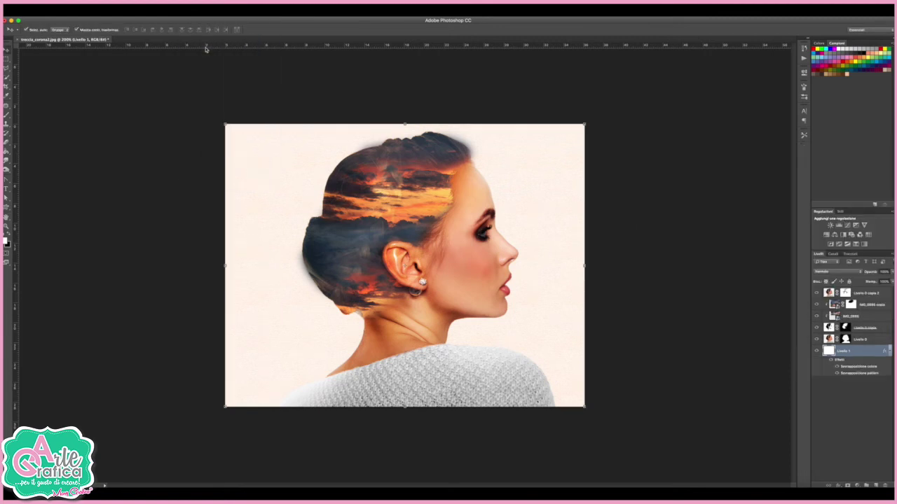
pyautogui.click(748, 77)
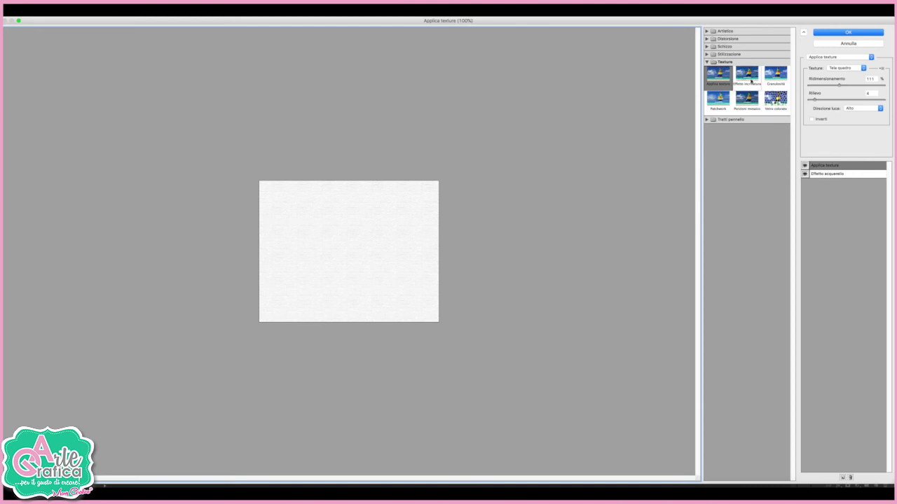
pyautogui.click(776, 99)
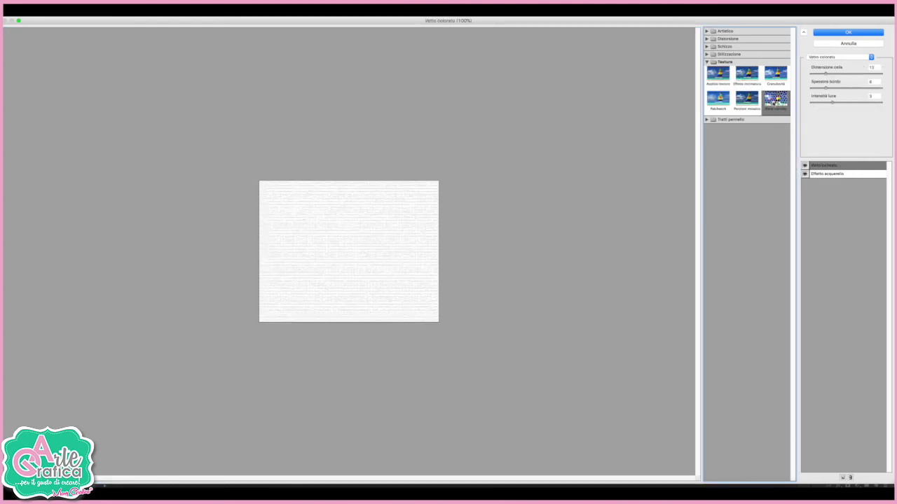
pyautogui.click(720, 80)
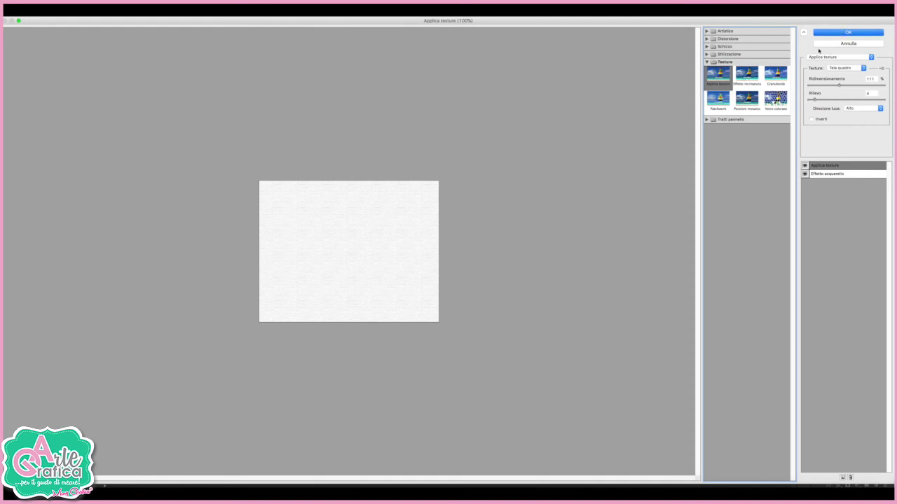
pyautogui.click(846, 32)
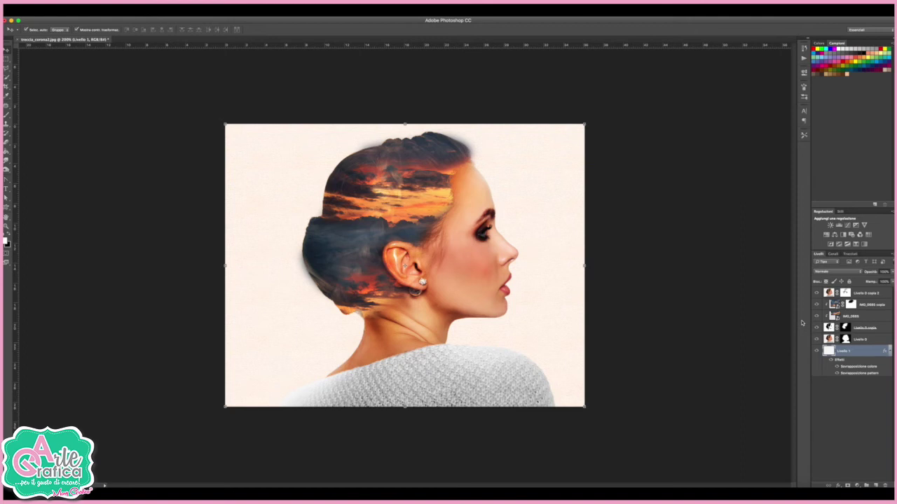
# Add a soft pink #fcd2d2 Solid Color fill layer at the top of the stack.
pyautogui.click(865, 293)
pyautogui.click(857, 484)
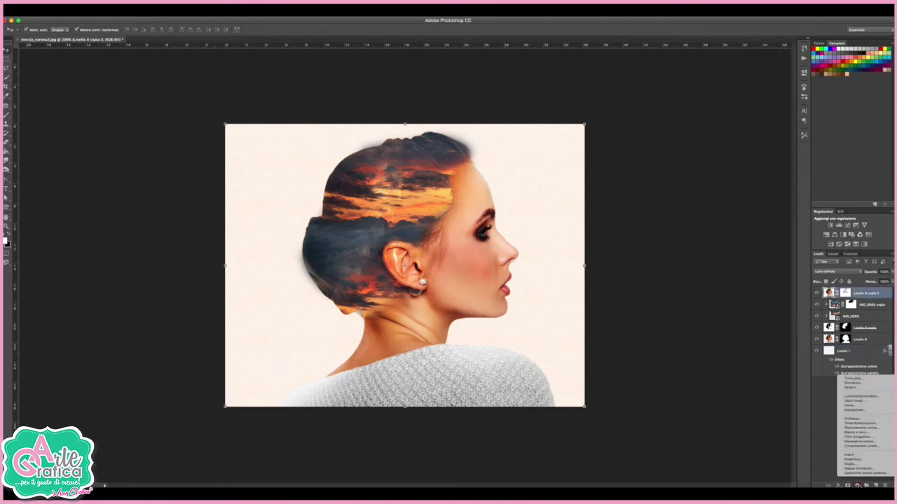
pyautogui.click(853, 378)
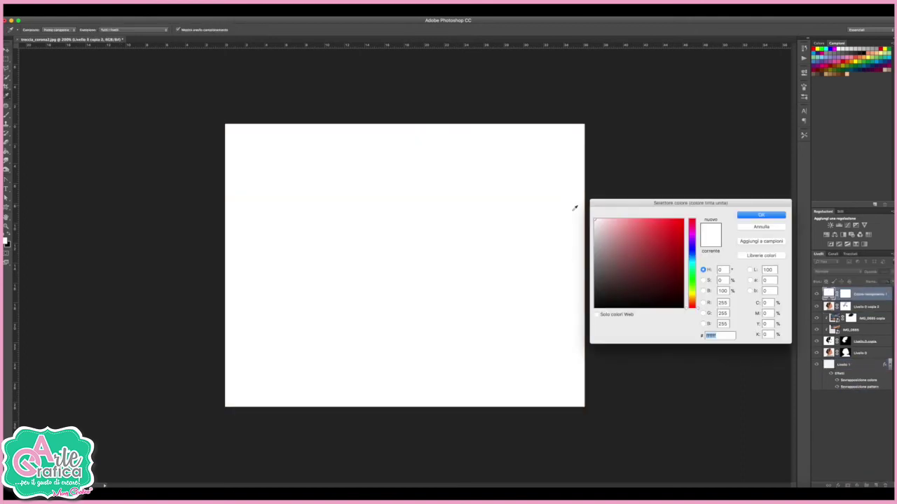
pyautogui.click(598, 220)
pyautogui.moveTo(605, 220); pyautogui.dragTo(609, 220)
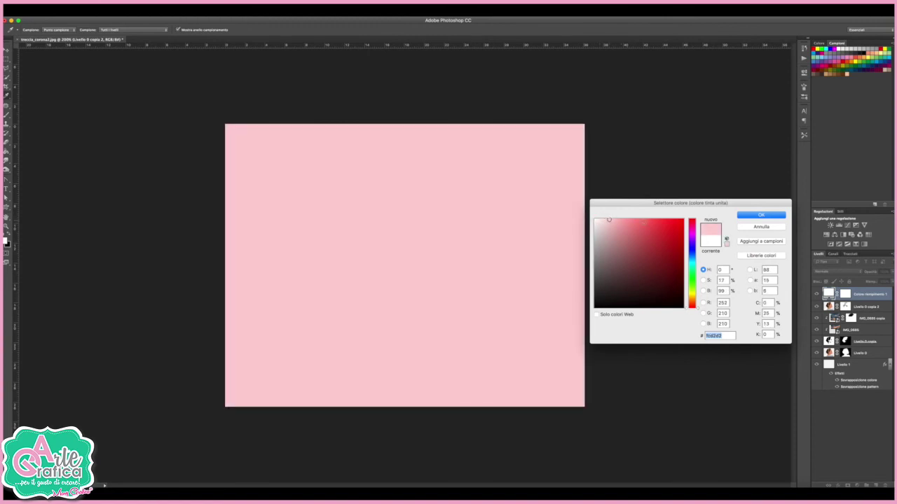
pyautogui.click(764, 215)
# Set the pink fill's blend mode to Scolora and lower its opacity.
pyautogui.click(764, 215)
pyautogui.click(825, 270)
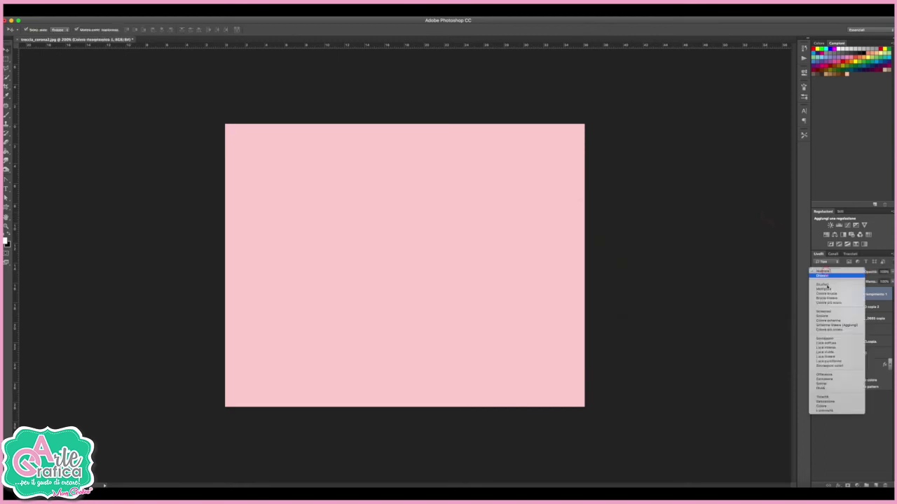
pyautogui.click(831, 316)
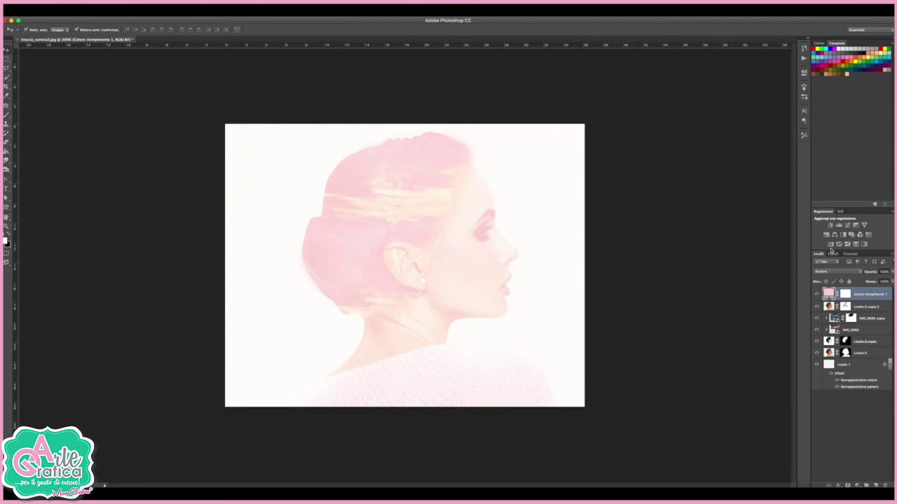
pyautogui.click(890, 272)
pyautogui.moveTo(886, 281); pyautogui.dragTo(872, 280)
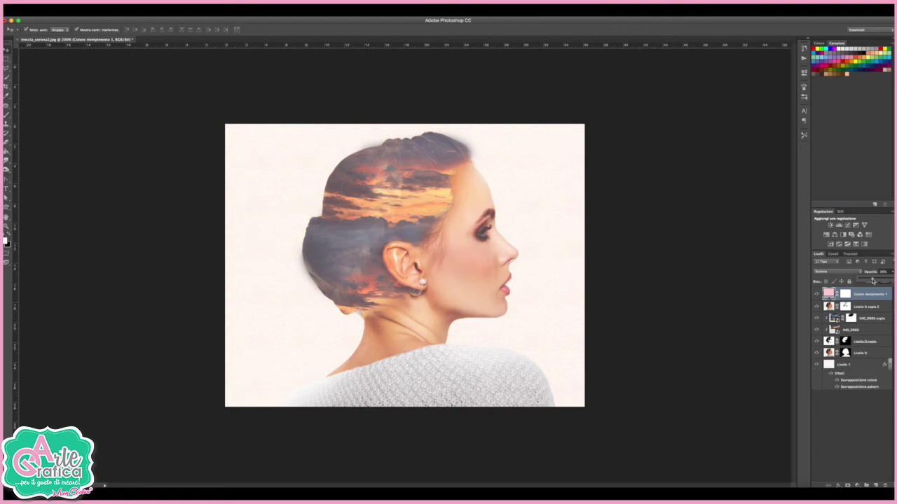
# Target the pink fill's mask with a 185 px brush at 38% opacity.
pyautogui.click(846, 293)
pyautogui.click(7, 113)
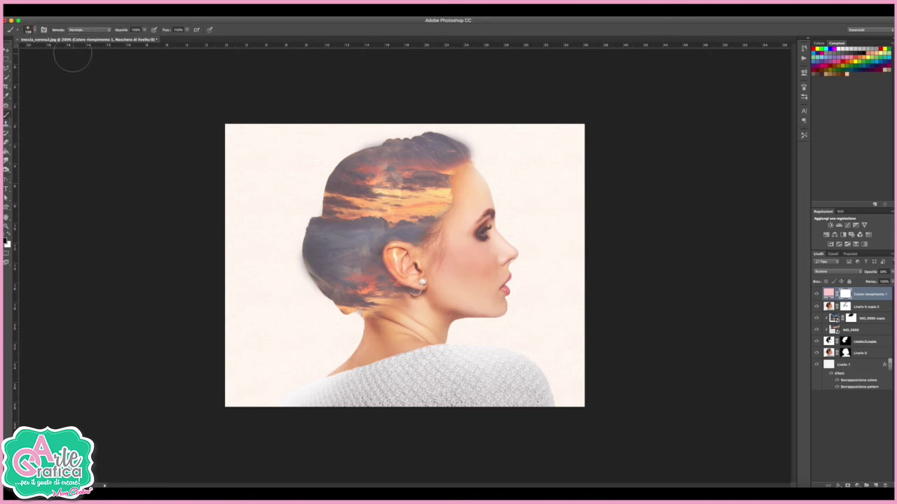
pyautogui.click(35, 32)
pyautogui.moveTo(73, 56); pyautogui.dragTo(78, 54)
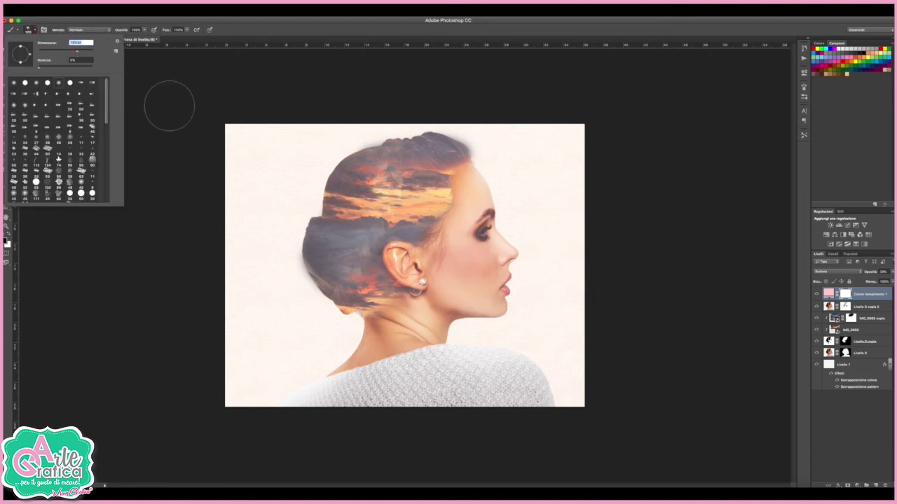
pyautogui.click(144, 31)
pyautogui.moveTo(144, 35); pyautogui.dragTo(128, 39)
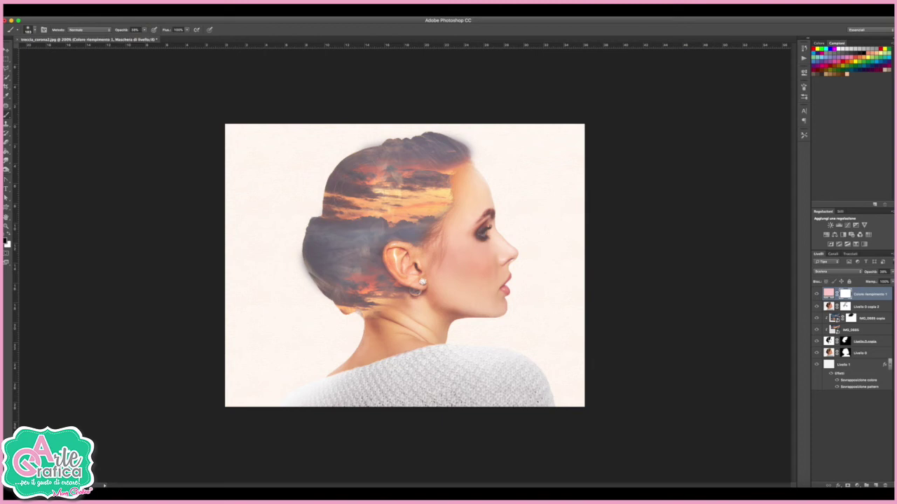
# Paint the pink tint off the hair behind, above and below the ear.
pyautogui.moveTo(426, 161)
pyautogui.mouseDown()
pyautogui.moveTo(342, 281)
pyautogui.moveTo(312, 255)
pyautogui.moveTo(324, 229)
pyautogui.mouseUp()
pyautogui.moveTo(447, 146); pyautogui.dragTo(348, 174)
pyautogui.moveTo(381, 275); pyautogui.dragTo(354, 308)
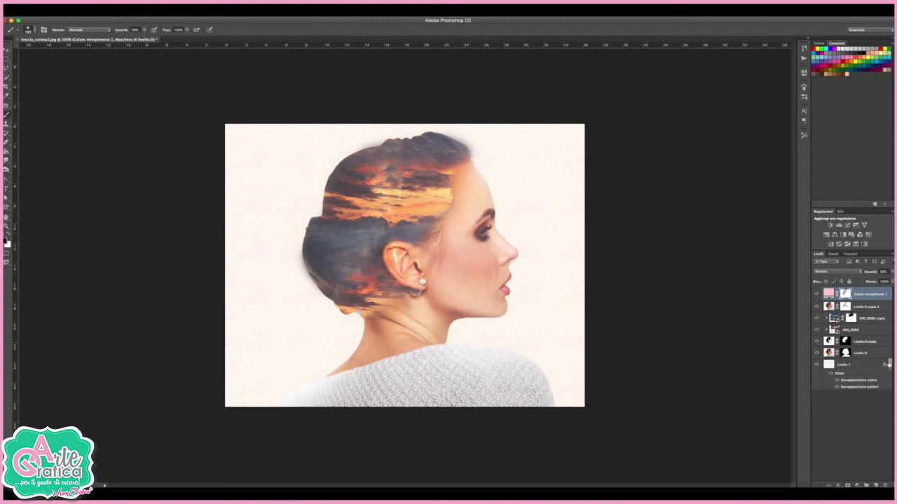
pyautogui.click(859, 354)
pyautogui.click(838, 484)
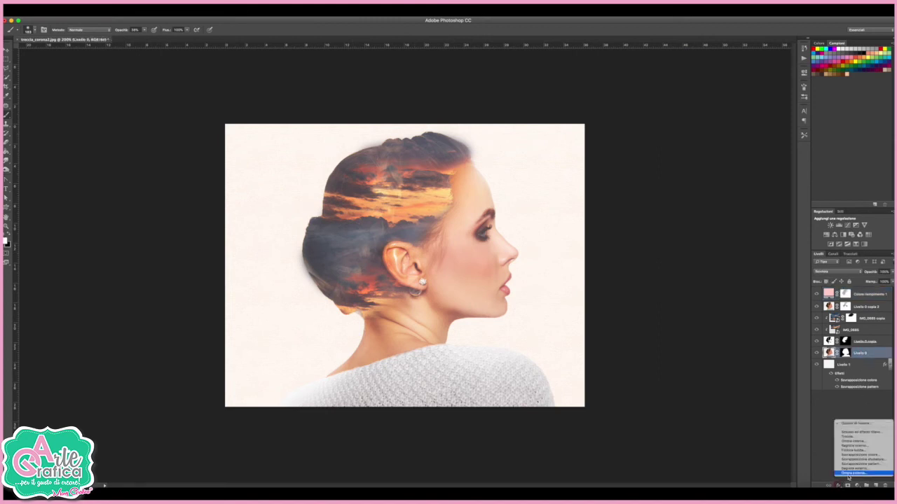
# Add an Ombra esterna drop shadow to Livello 0 with increased Dimensione and Distanza.
pyautogui.click(848, 475)
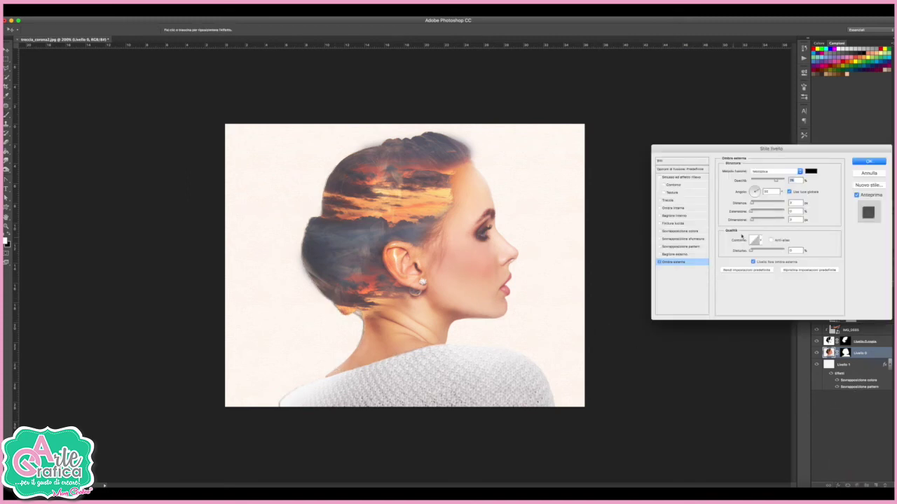
pyautogui.click(760, 220)
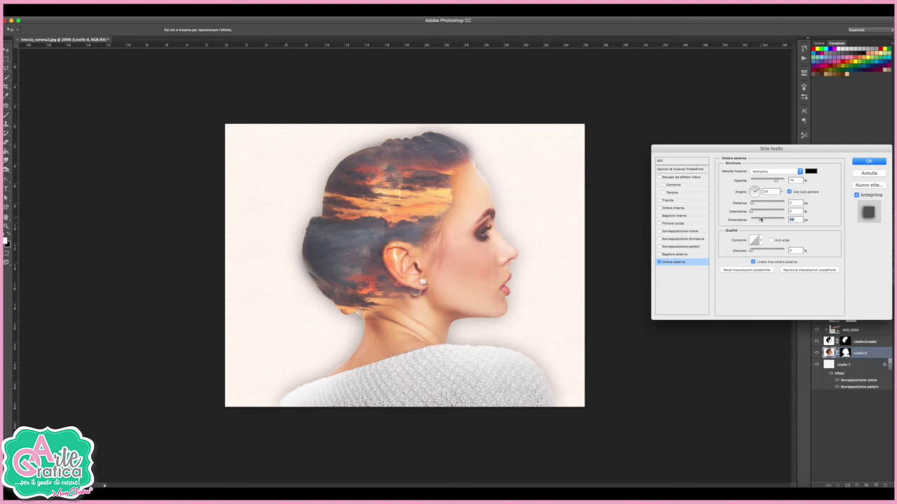
pyautogui.moveTo(752, 202); pyautogui.dragTo(755, 203)
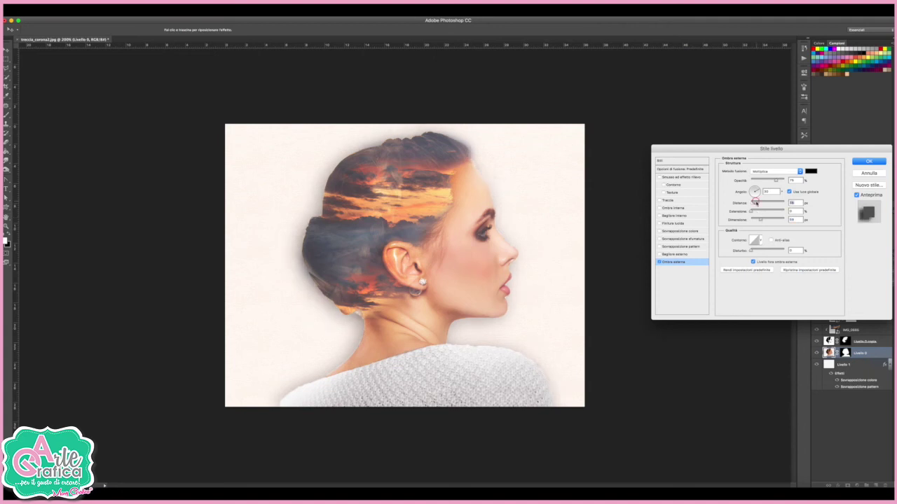
pyautogui.click(866, 161)
pyautogui.click(105, 11)
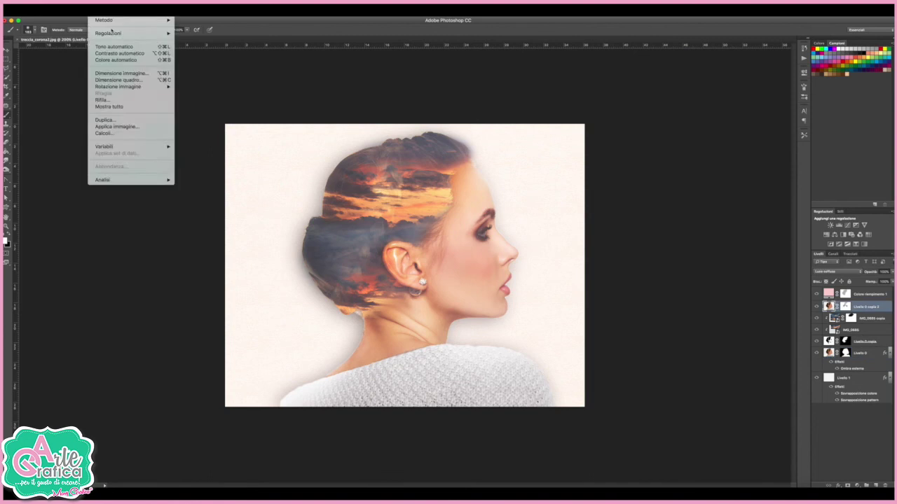
pyautogui.moveTo(130, 33)
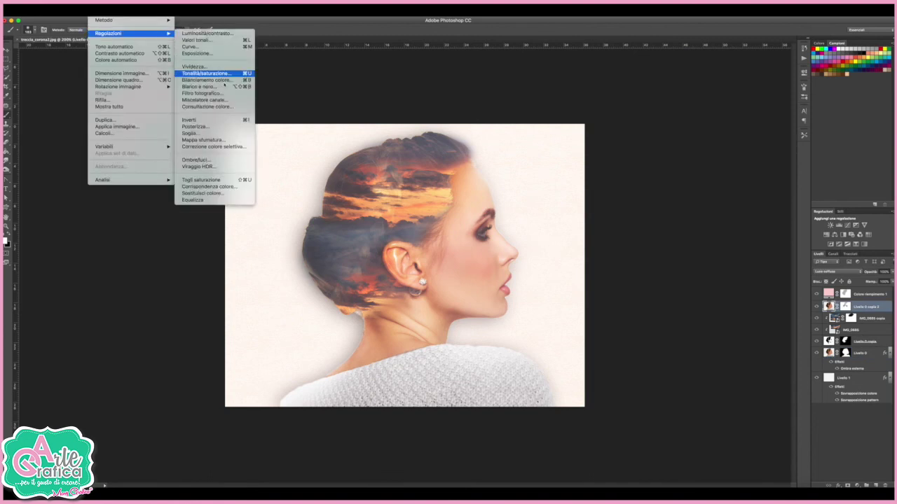
# Apply Vividezza to Livello 0 copia 2 with vibrance +100 and saturation -80.
pyautogui.click(194, 67)
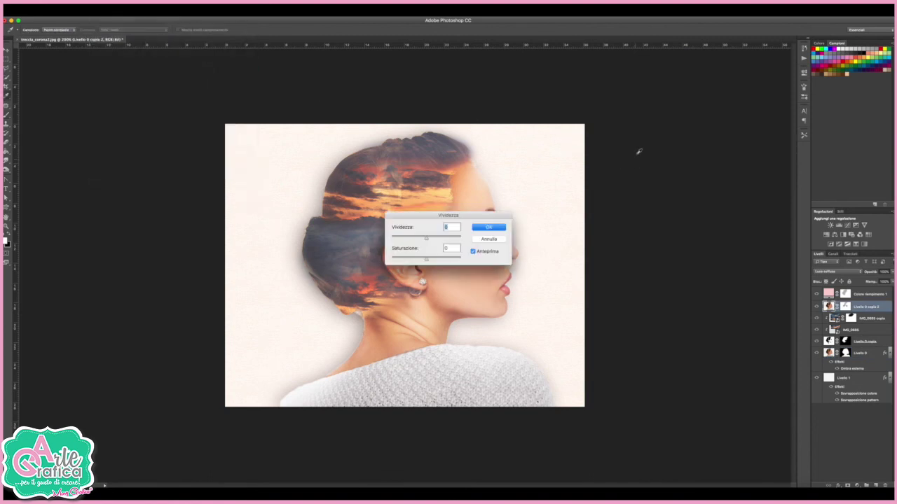
pyautogui.moveTo(459, 209); pyautogui.dragTo(755, 203)
pyautogui.moveTo(714, 225)
pyautogui.mouseDown()
pyautogui.moveTo(742, 226)
pyautogui.moveTo(721, 246)
pyautogui.moveTo(687, 248)
pyautogui.mouseUp()
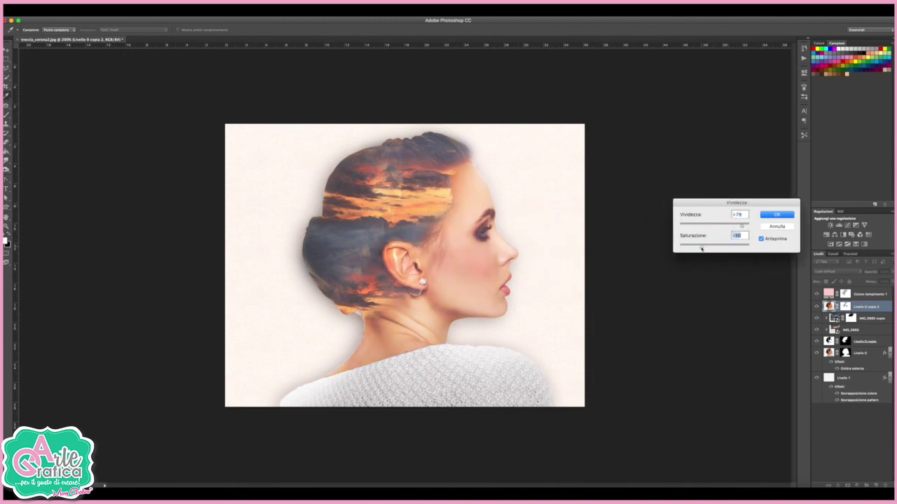
pyautogui.moveTo(733, 225); pyautogui.dragTo(754, 227)
pyautogui.click(767, 217)
pyautogui.press('b')
pyautogui.click(845, 294)
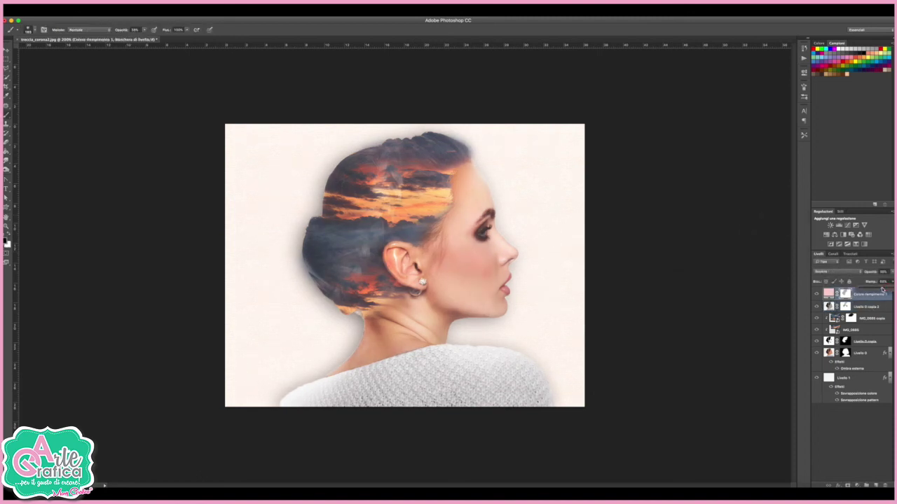
pyautogui.click(7, 48)
pyautogui.click(93, 65)
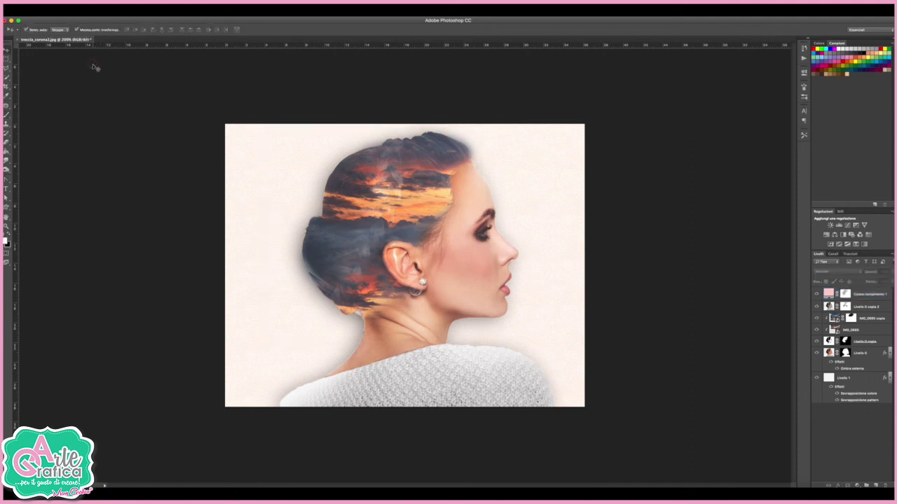